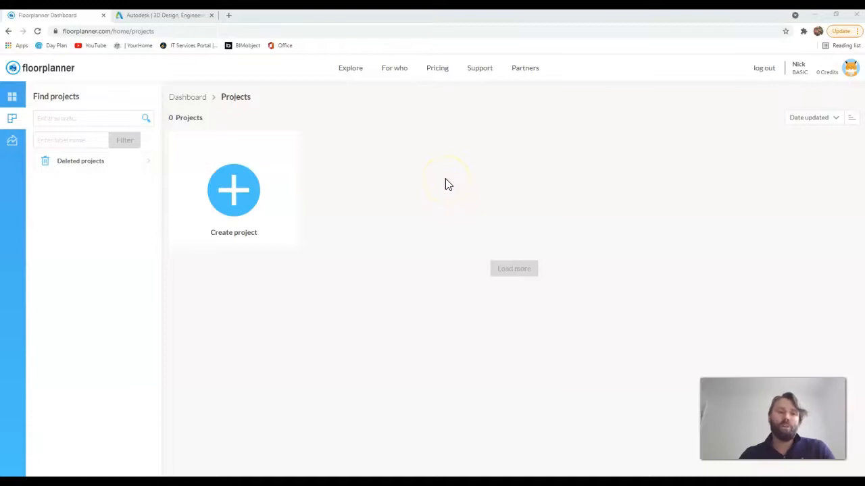
- Create a Level 1 project named Pool Villa and start it with an empty plan
{"action": "left_click", "coordinate": [453, 198]}
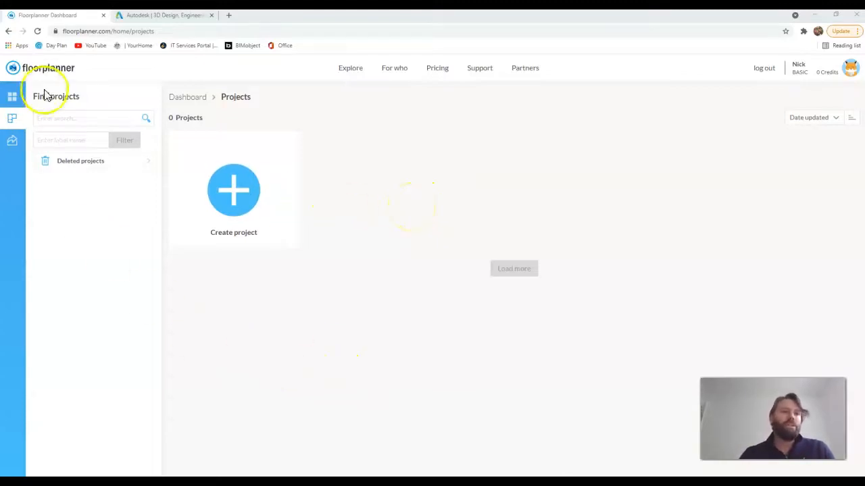
{"action": "left_click", "coordinate": [272, 206]}
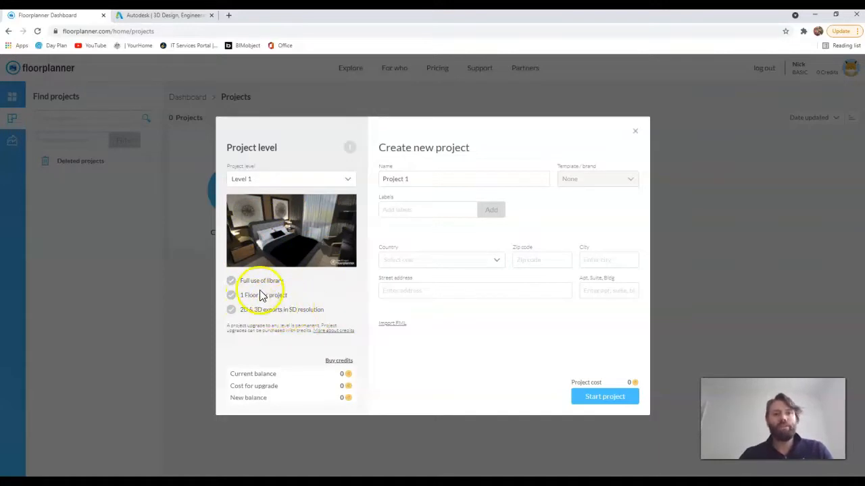
{"action": "left_click_drag", "start_coordinate": [439, 179], "coordinate": [348, 177]}
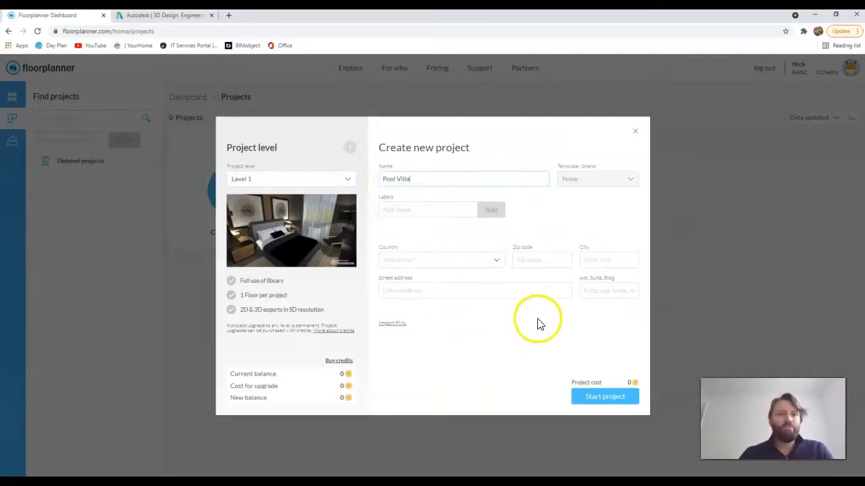
{"action": "left_click", "coordinate": [594, 395]}
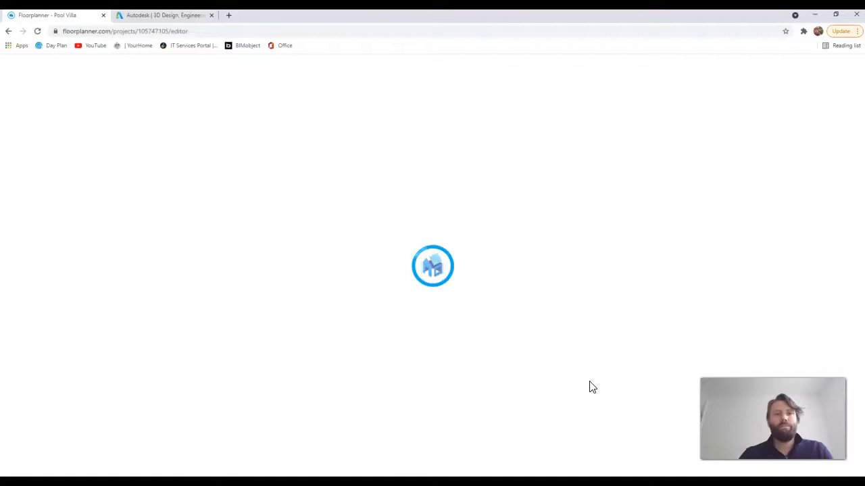
{"action": "left_click", "coordinate": [487, 166]}
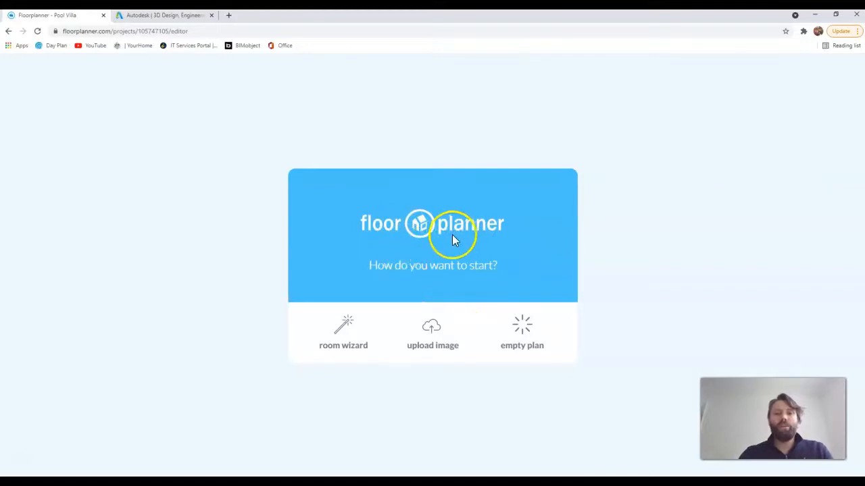
{"action": "left_click", "coordinate": [526, 339]}
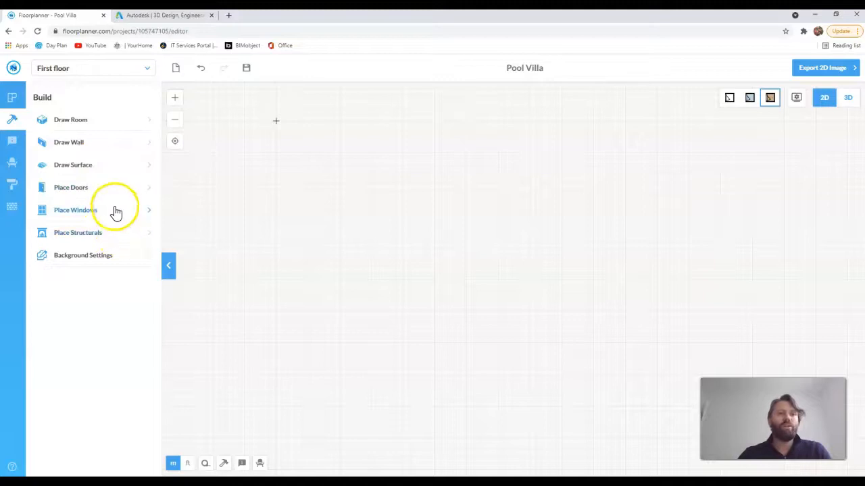
- Examine the room drawing options, the wall thickness and height settings, and the wall finish options for side 1
{"action": "left_click", "coordinate": [149, 123]}
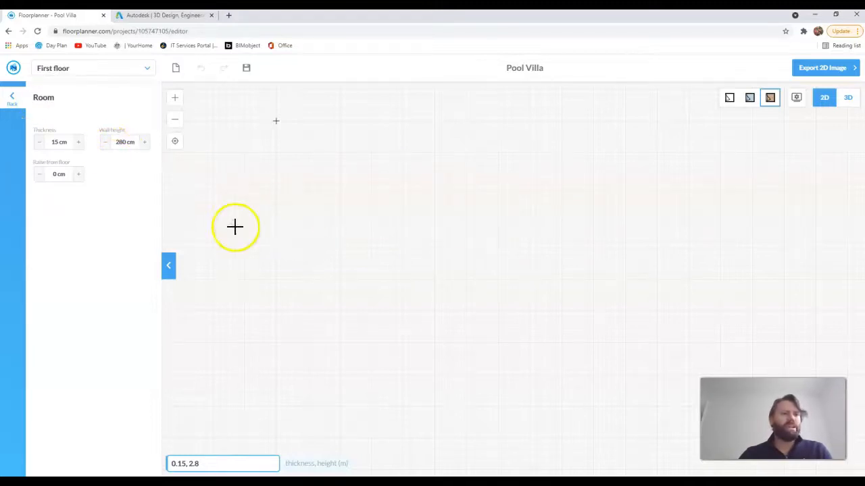
{"action": "left_click", "coordinate": [13, 99]}
{"action": "left_click", "coordinate": [80, 141]}
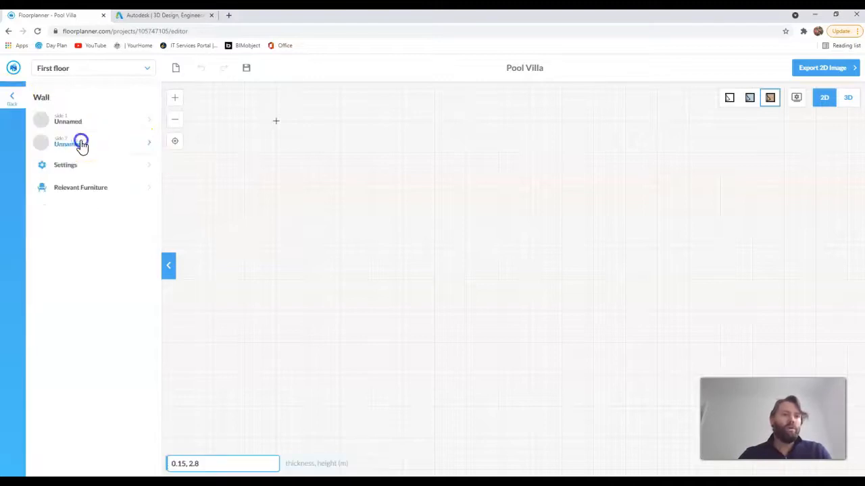
{"action": "left_click", "coordinate": [98, 170]}
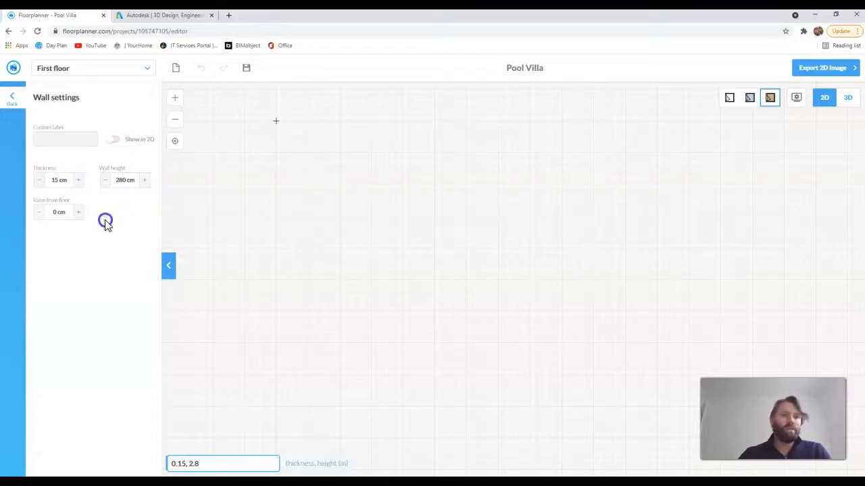
{"action": "left_click", "coordinate": [15, 98]}
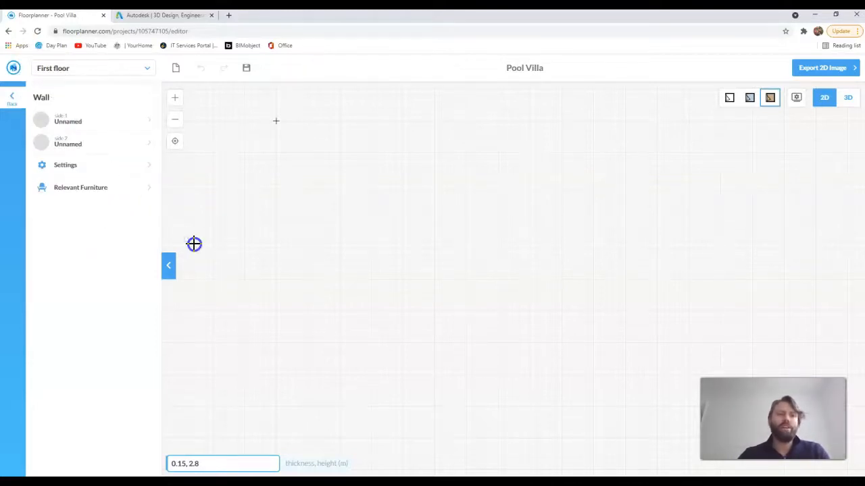
{"action": "left_click", "coordinate": [88, 126]}
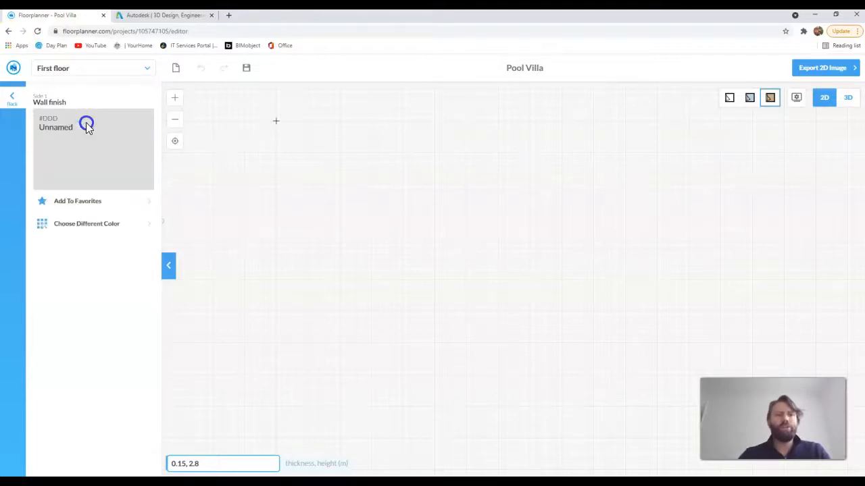
{"action": "left_click", "coordinate": [95, 263]}
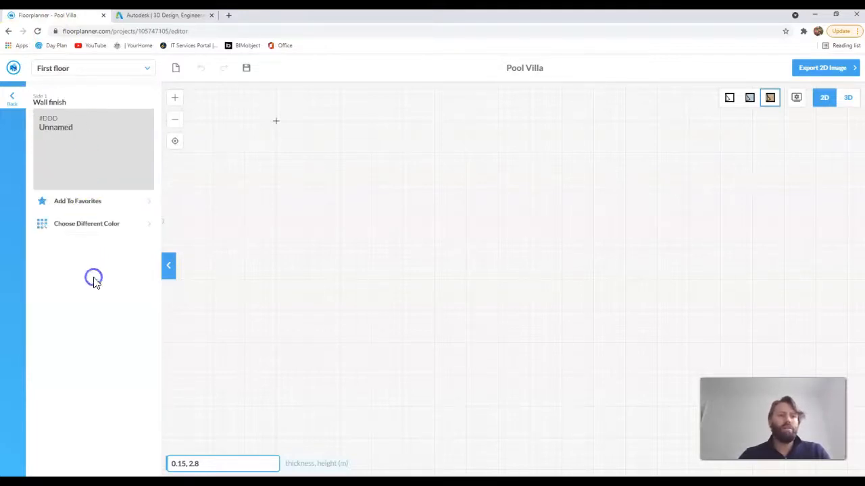
{"action": "left_click", "coordinate": [15, 97]}
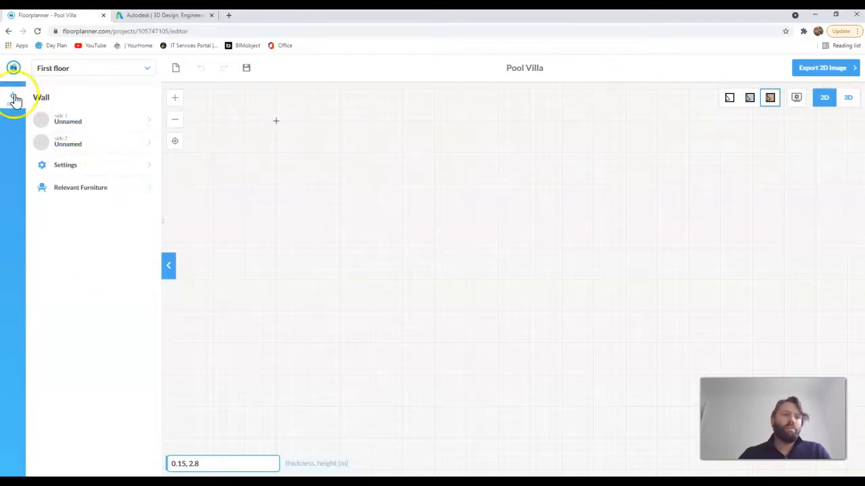
{"action": "left_click", "coordinate": [18, 96]}
- Draw a rectangular room about 5.35 m wide and set its vertical inner dimension to 4.00 m
{"action": "left_click", "coordinate": [93, 123]}
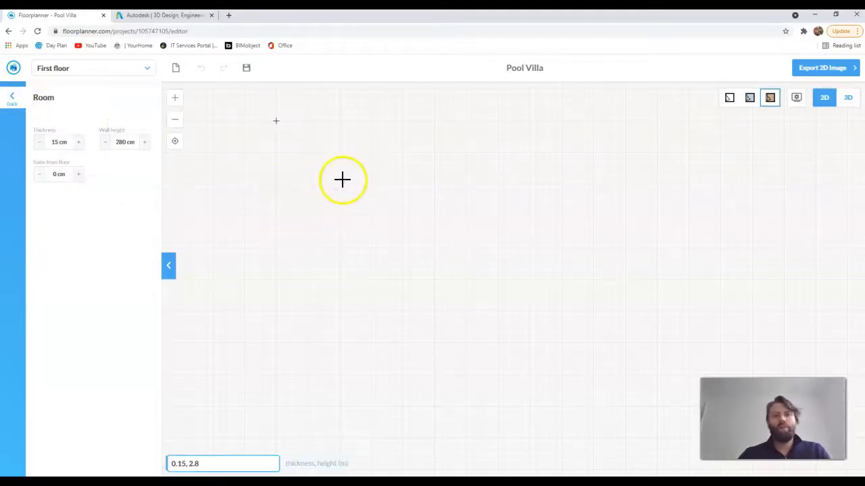
{"action": "mouse_move", "coordinate": [328, 139]}
{"action": "left_mouse_down"}
{"action": "mouse_move", "coordinate": [387, 216]}
{"action": "mouse_move", "coordinate": [455, 218]}
{"action": "mouse_move", "coordinate": [483, 252]}
{"action": "mouse_move", "coordinate": [513, 266]}
{"action": "mouse_move", "coordinate": [504, 268]}
{"action": "left_mouse_up"}
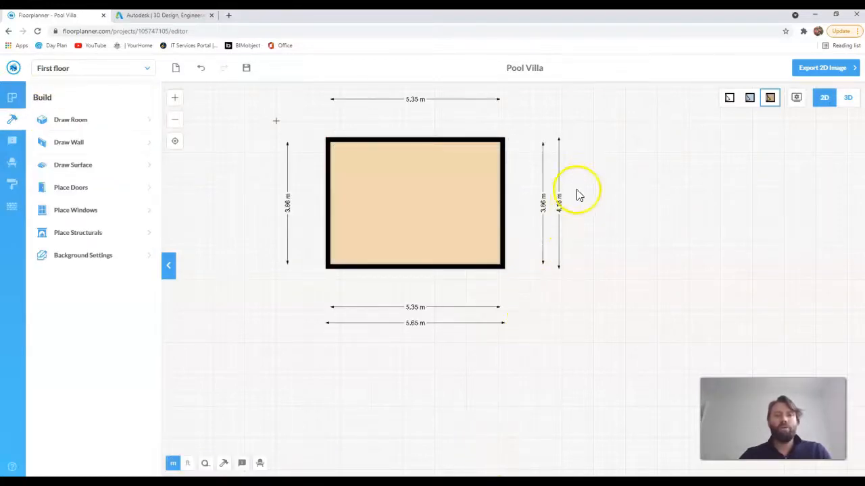
{"action": "left_click", "coordinate": [544, 201]}
{"action": "left_click", "coordinate": [546, 204]}
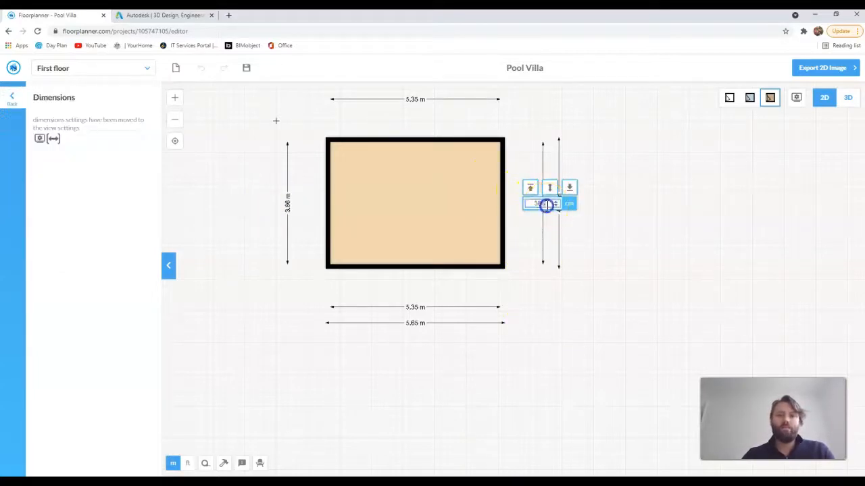
{"action": "type", "text": "4.00"}
{"action": "key", "text": "Return"}
{"action": "left_click", "coordinate": [505, 247]}
{"action": "left_click", "coordinate": [517, 282]}
{"action": "left_click", "coordinate": [495, 242]}
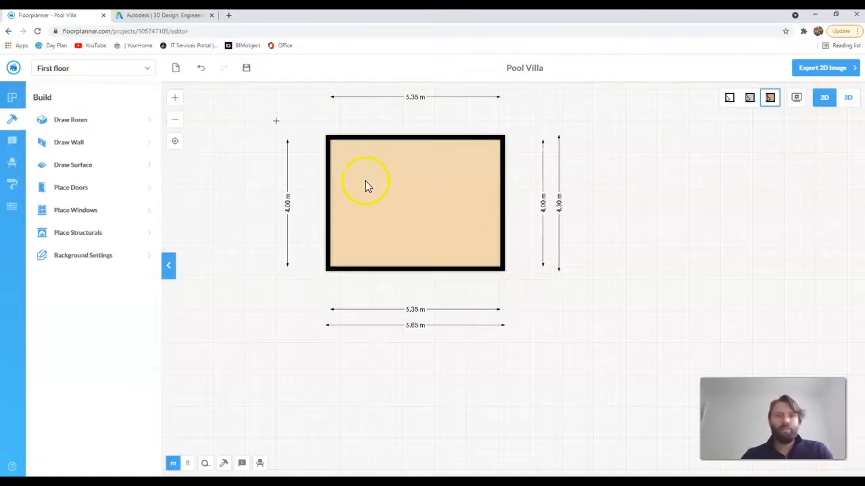
- Move the room's left wall outward to widen the room to about 5.95 m inside
{"action": "left_click", "coordinate": [327, 186]}
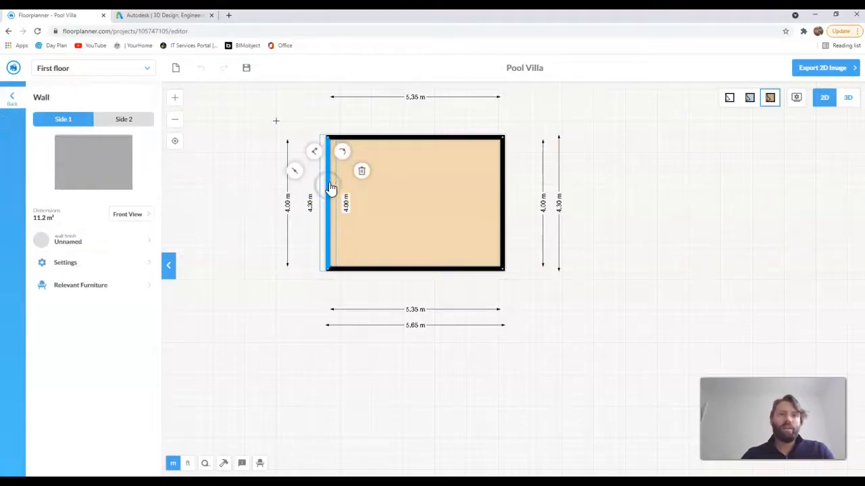
{"action": "left_click", "coordinate": [298, 192]}
{"action": "left_click_drag", "start_coordinate": [326, 189], "coordinate": [310, 201]}
{"action": "left_click_drag", "start_coordinate": [333, 286], "coordinate": [429, 332]}
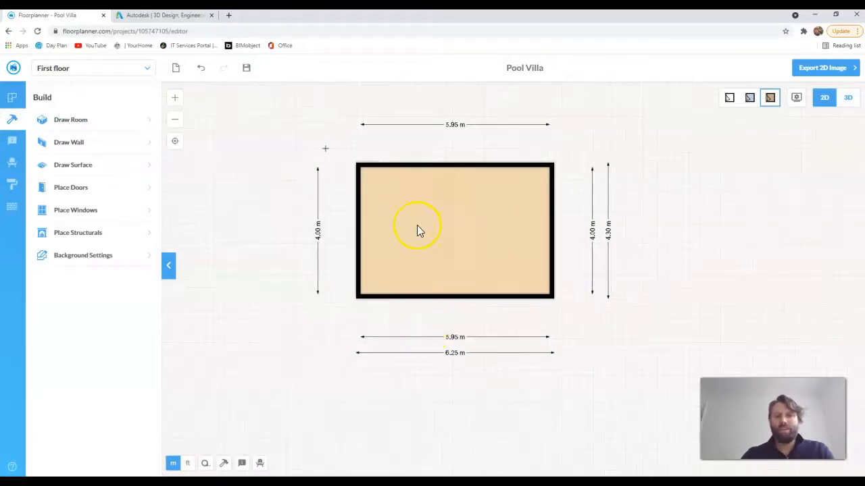
{"action": "left_click_drag", "start_coordinate": [434, 255], "coordinate": [348, 229]}
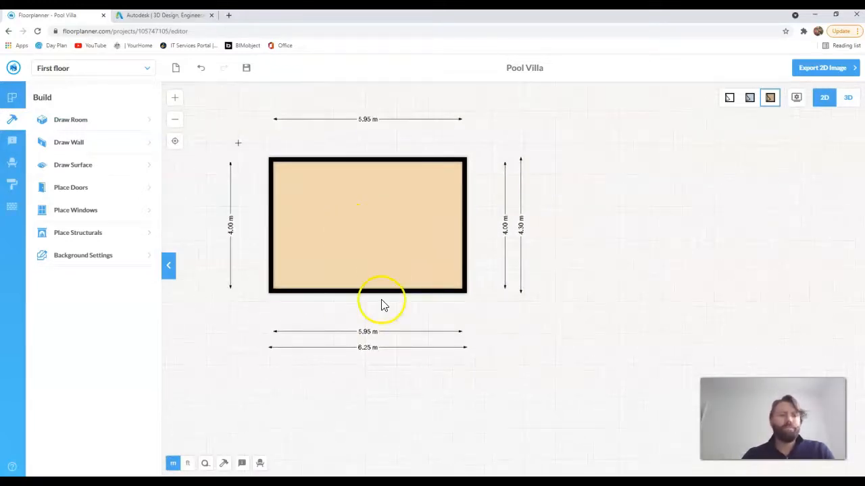
- Draw two connected walls from the room's upper-right corner, about 2.49 m to the right and about 4.15 m down
{"action": "left_click", "coordinate": [72, 141]}
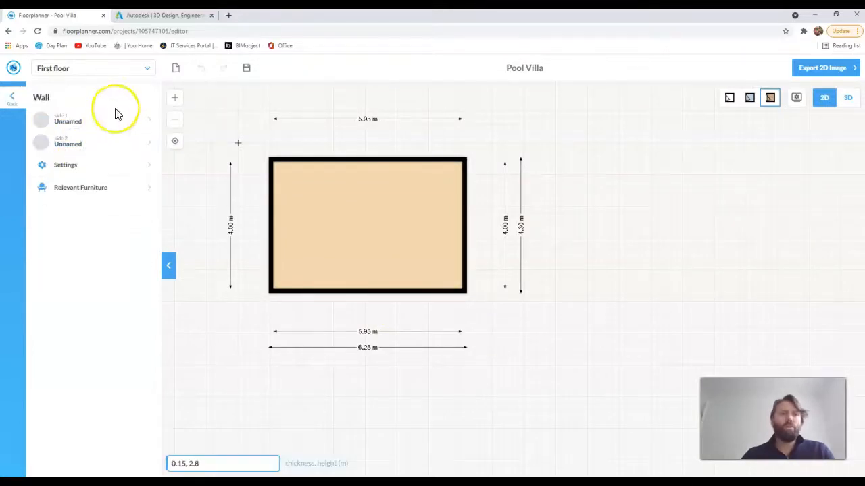
{"action": "left_click", "coordinate": [465, 160]}
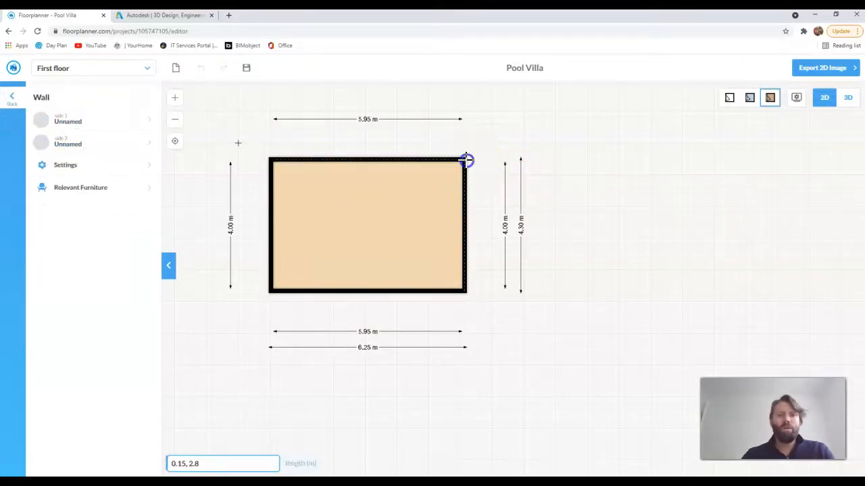
{"action": "left_click", "coordinate": [544, 160]}
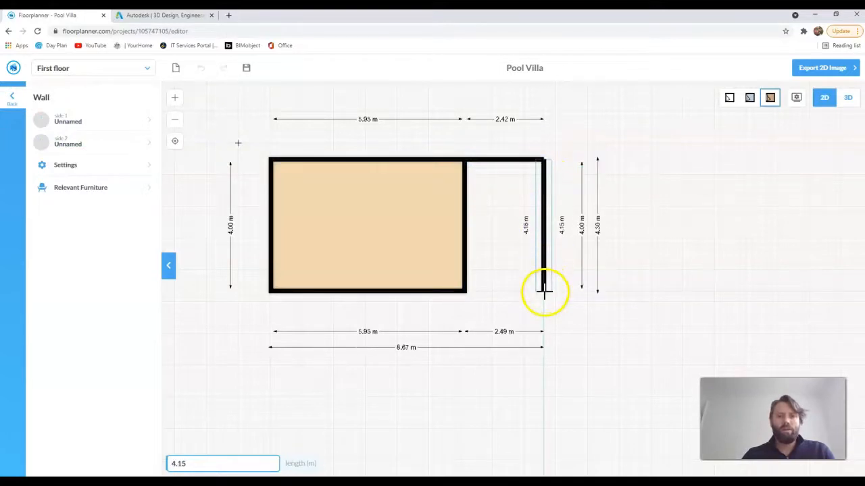
{"action": "left_click", "coordinate": [544, 292]}
{"action": "key", "text": "Escape"}
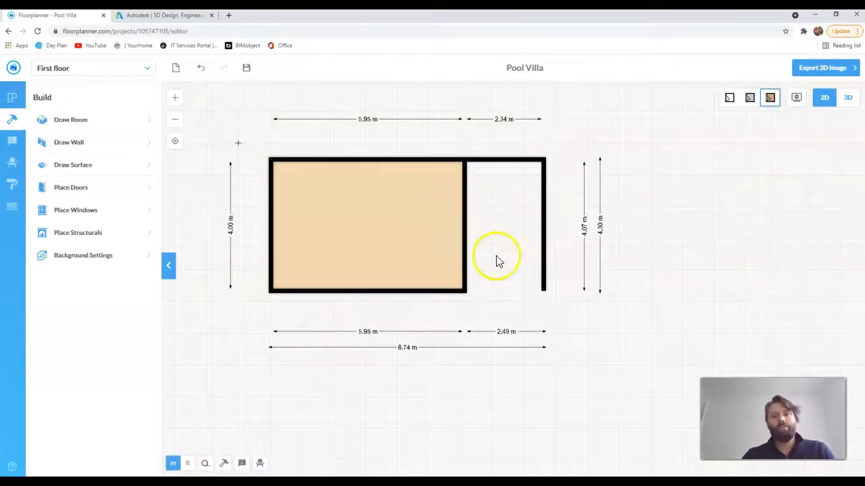
- Draw a four-cornered surface about 2.34 m by 4.07 m filling the open area between the room and the outer wall
{"action": "left_click_drag", "start_coordinate": [496, 273], "coordinate": [520, 295]}
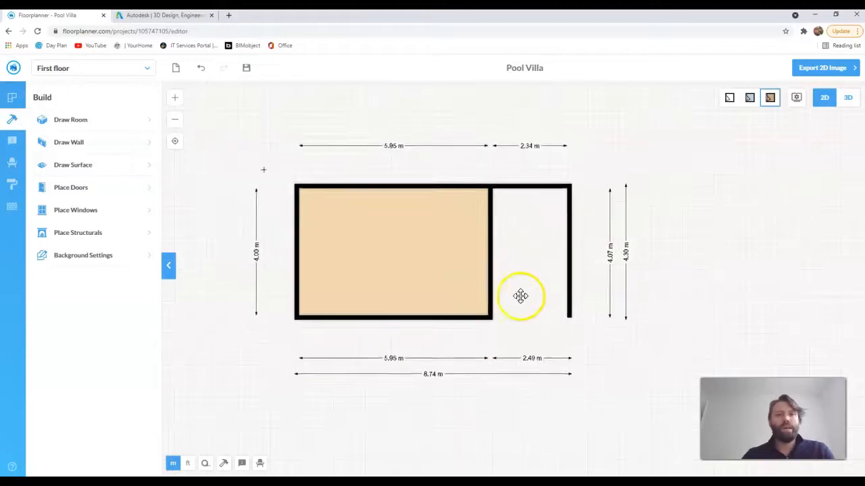
{"action": "scroll", "coordinate": [486, 375], "scroll_direction": "down", "scroll_amount": 2}
{"action": "mouse_move", "coordinate": [513, 334]}
{"action": "left_mouse_down"}
{"action": "mouse_move", "coordinate": [459, 251]}
{"action": "mouse_move", "coordinate": [466, 267]}
{"action": "left_mouse_up"}
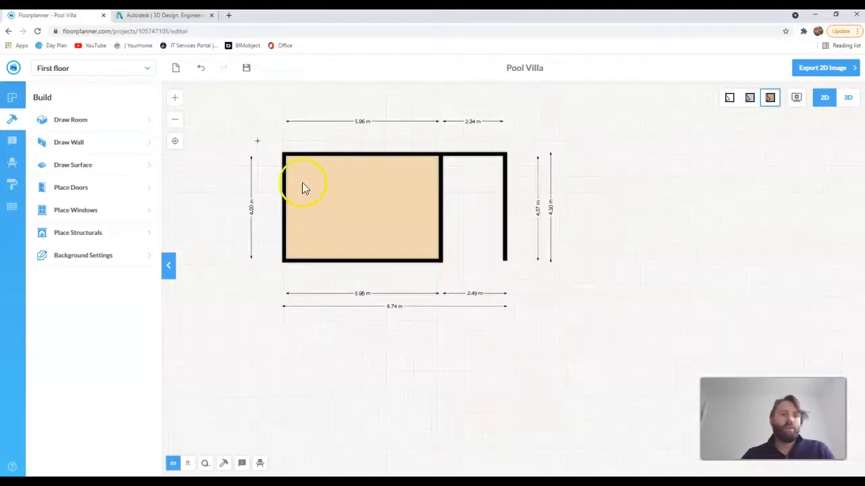
{"action": "left_click", "coordinate": [79, 168]}
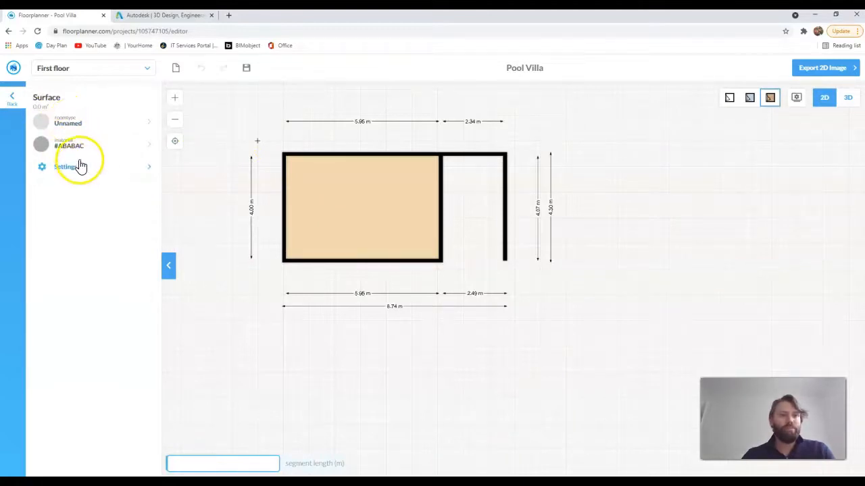
{"action": "scroll", "coordinate": [446, 161], "scroll_direction": "up", "scroll_amount": 3}
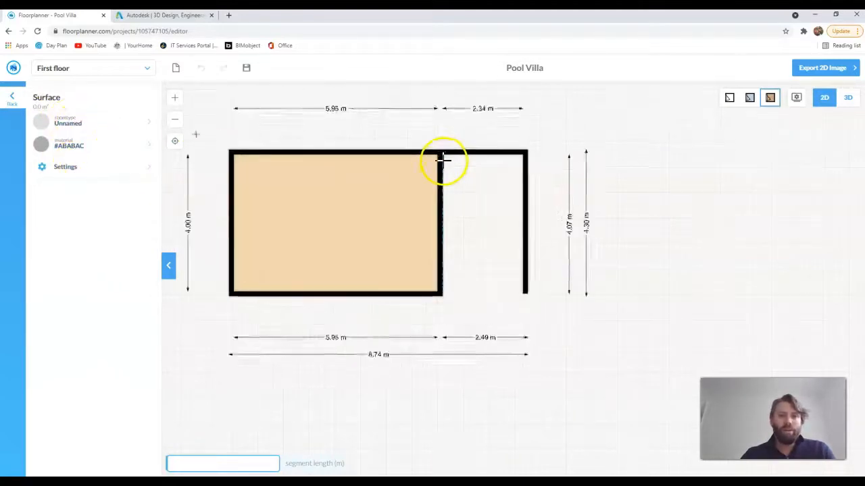
{"action": "left_click", "coordinate": [440, 151]}
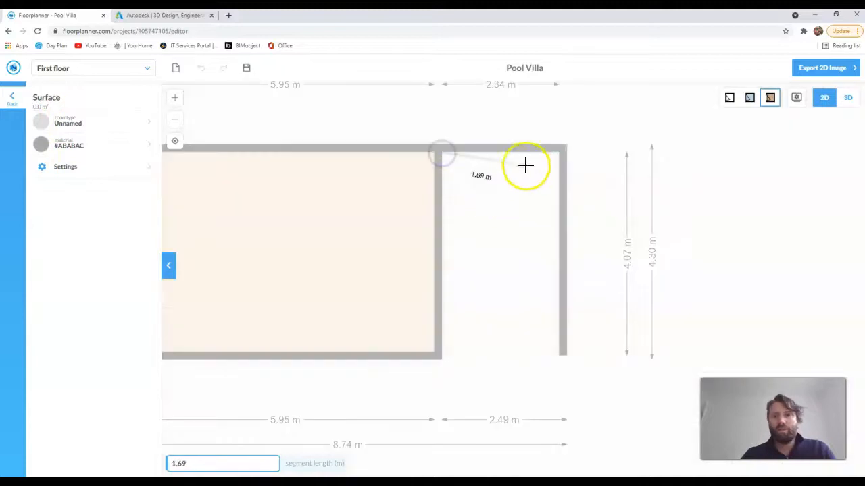
{"action": "left_click", "coordinate": [557, 154]}
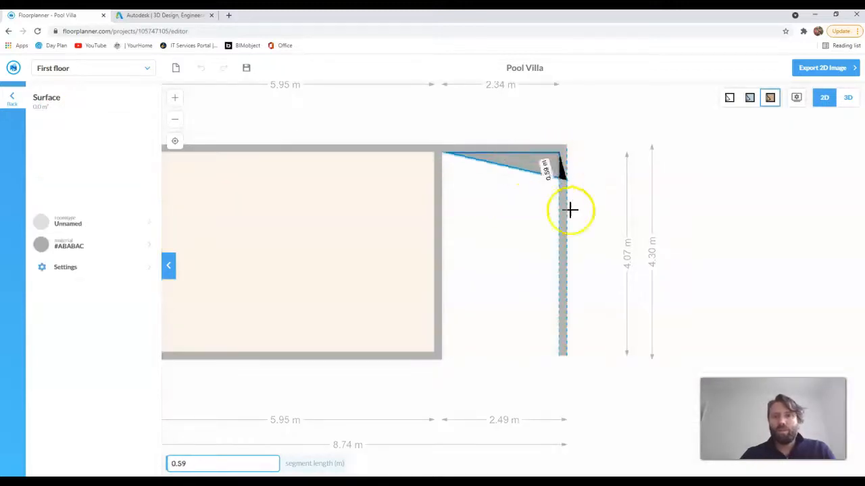
{"action": "left_click", "coordinate": [560, 354]}
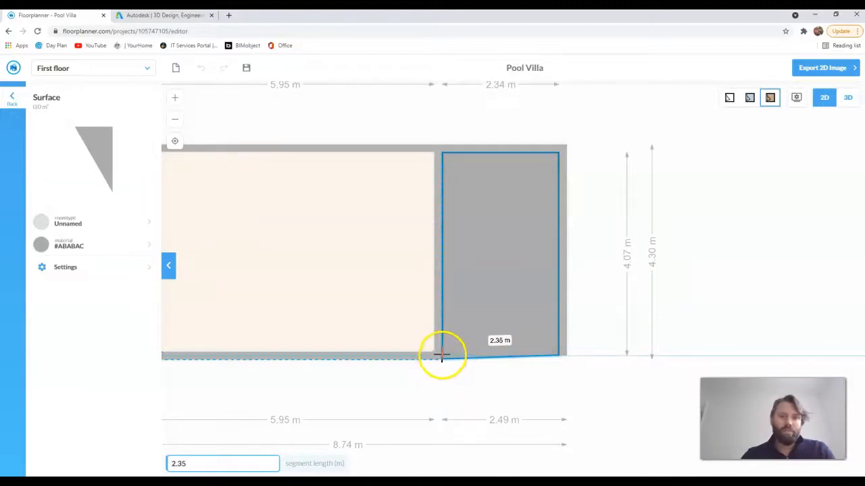
{"action": "scroll", "coordinate": [441, 355], "scroll_direction": "up", "scroll_amount": 2}
{"action": "scroll", "coordinate": [442, 354], "scroll_direction": "down", "scroll_amount": 8}
{"action": "scroll", "coordinate": [441, 355], "scroll_direction": "up", "scroll_amount": 7}
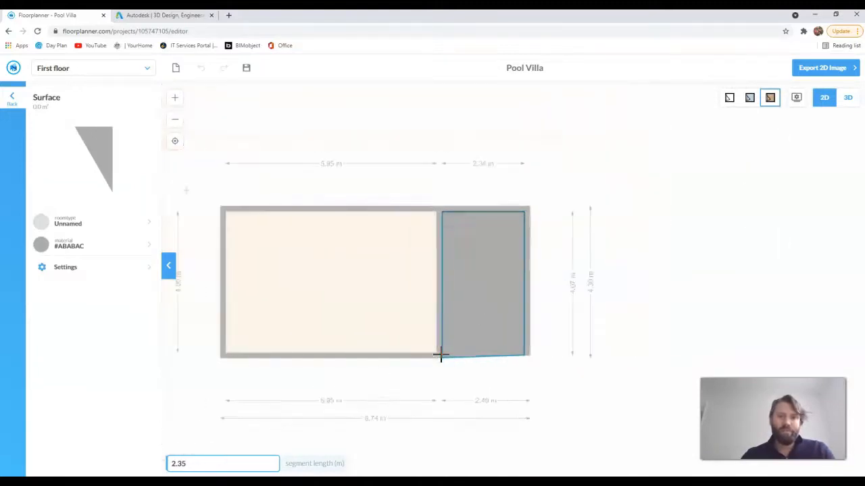
{"action": "scroll", "coordinate": [440, 356], "scroll_direction": "up", "scroll_amount": 3}
{"action": "left_click", "coordinate": [441, 363]}
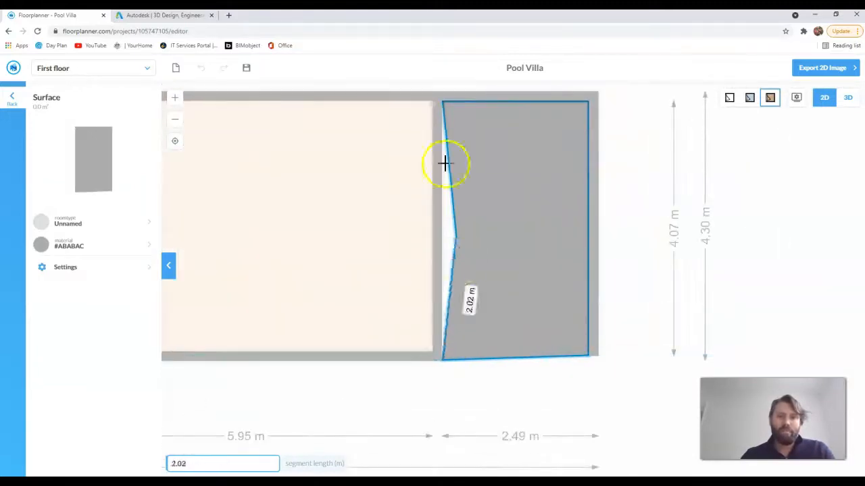
{"action": "double_click", "coordinate": [443, 101]}
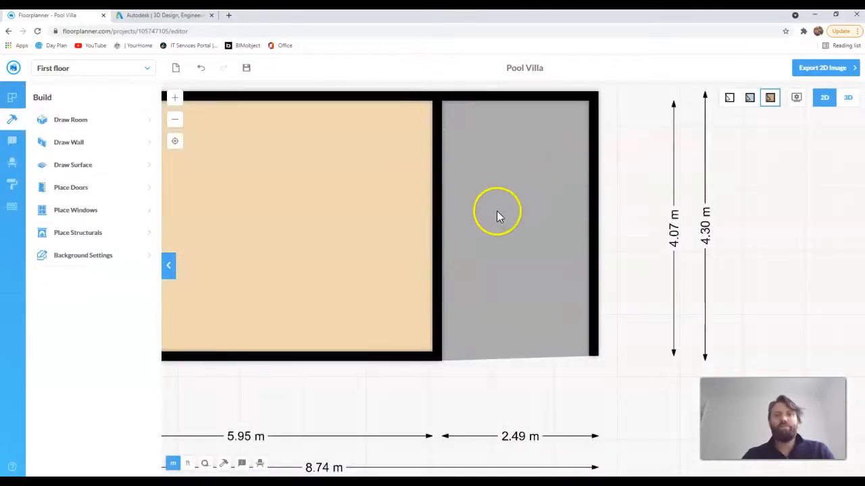
{"action": "left_click", "coordinate": [589, 216]}
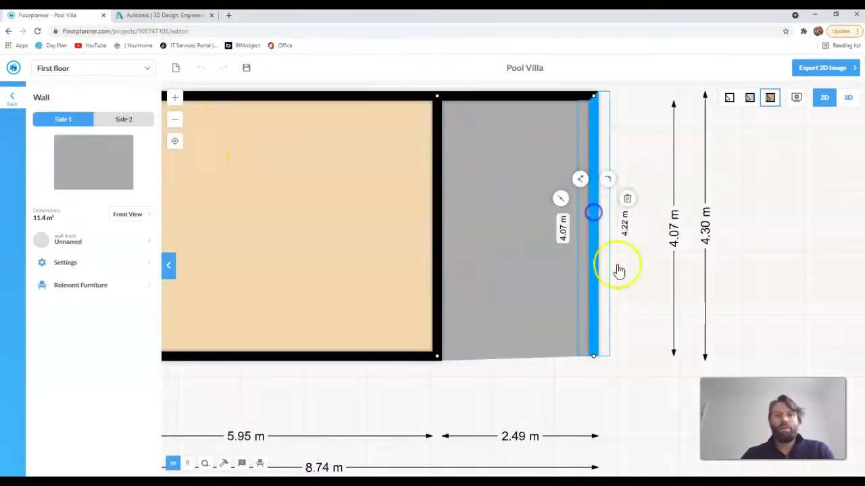
{"action": "left_click", "coordinate": [594, 385]}
{"action": "scroll", "coordinate": [514, 314], "scroll_direction": "up", "scroll_amount": 3}
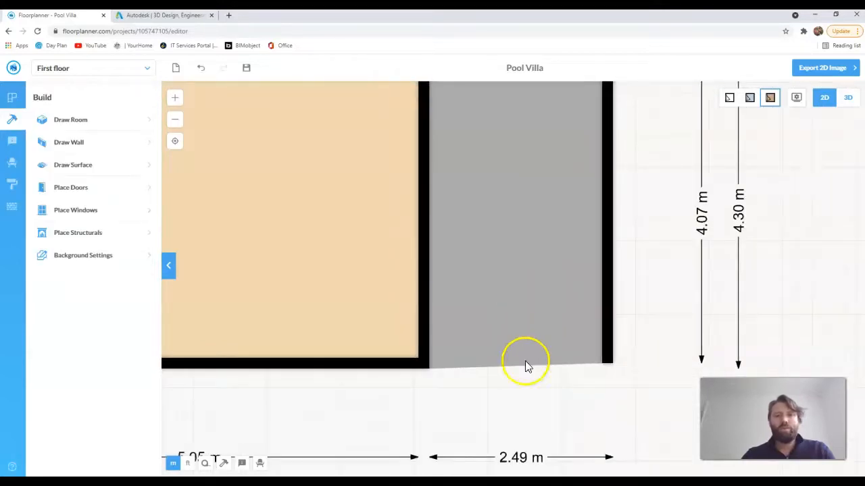
{"action": "scroll", "coordinate": [525, 360], "scroll_direction": "down", "scroll_amount": 5}
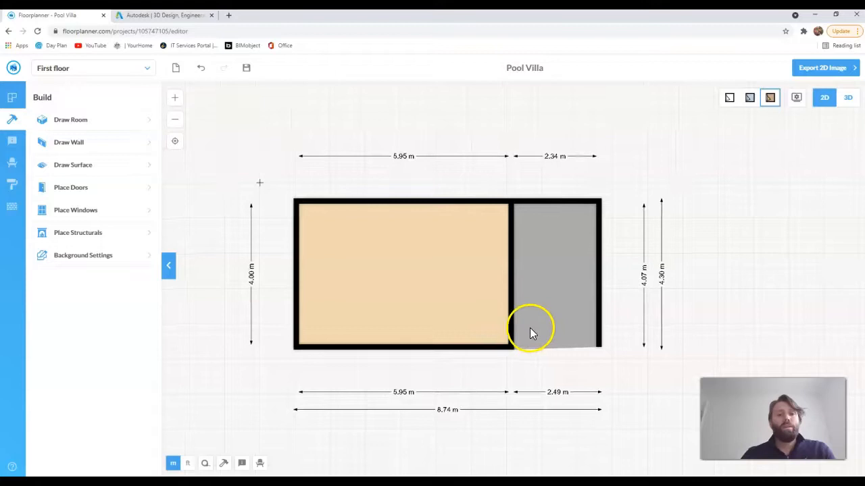
- Place a standard door in the room's lower wall near its left corner and a double folding door in the upper wall
{"action": "left_click", "coordinate": [86, 191]}
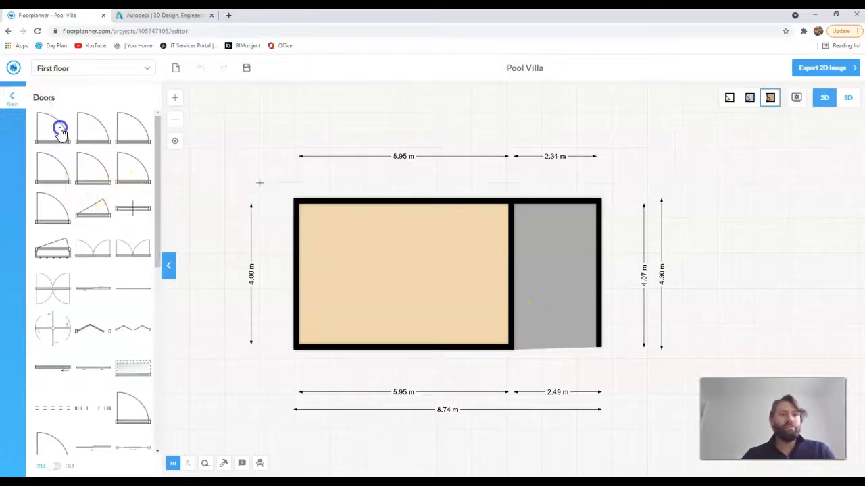
{"action": "left_click_drag", "start_coordinate": [60, 130], "coordinate": [321, 347]}
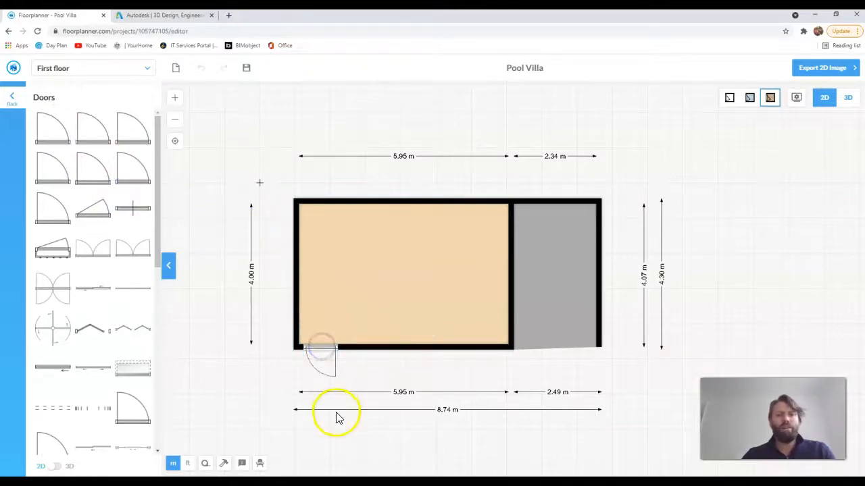
{"action": "left_click_drag", "start_coordinate": [128, 329], "coordinate": [341, 206]}
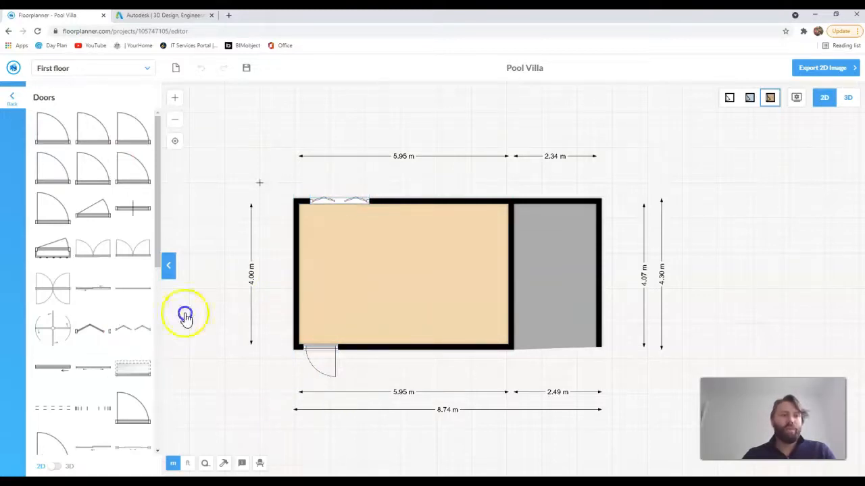
{"action": "left_click", "coordinate": [337, 371]}
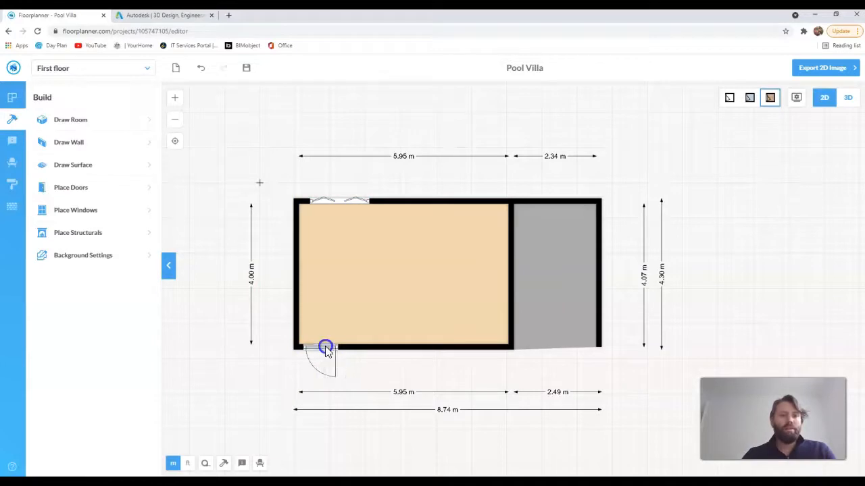
- Flip the standard door in the lower wall so that it swings into the room
{"action": "left_click", "coordinate": [325, 346]}
{"action": "left_click", "coordinate": [336, 315]}
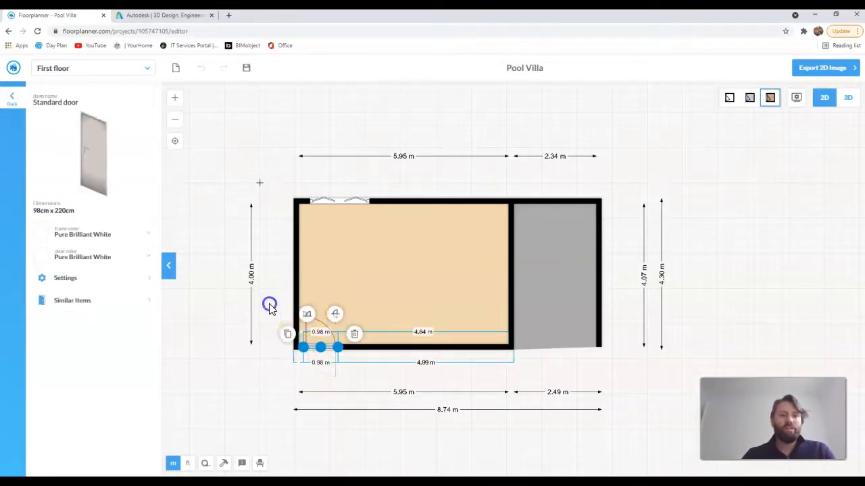
{"action": "left_click", "coordinate": [269, 307]}
- Place two identical double-pane windows side by side in the room's lower wall, between the door and the dividing wall
{"action": "scroll", "coordinate": [329, 353], "scroll_direction": "up", "scroll_amount": 3}
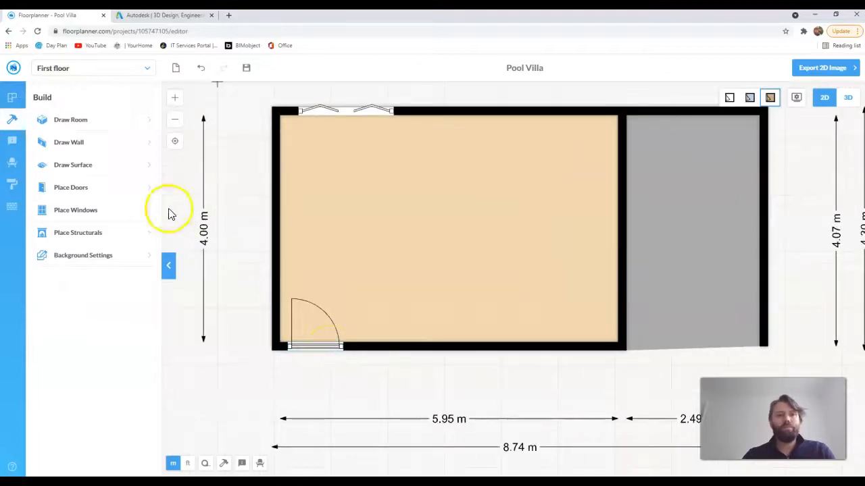
{"action": "left_click", "coordinate": [91, 214]}
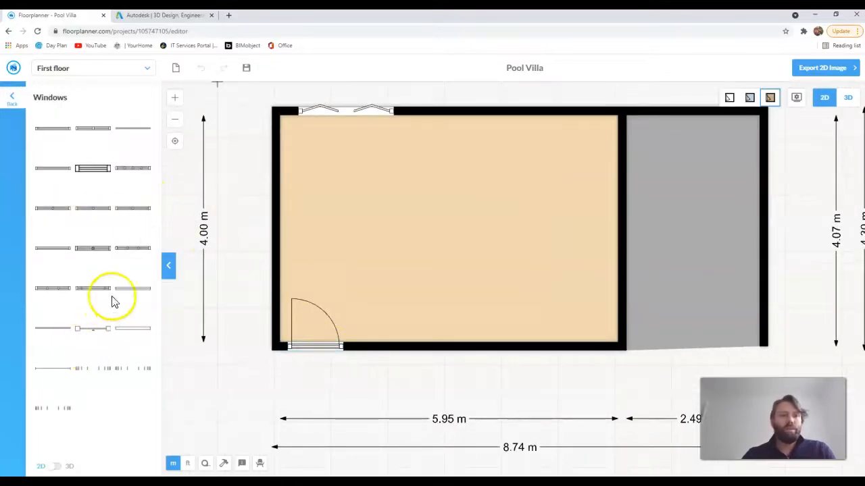
{"action": "left_click_drag", "start_coordinate": [99, 256], "coordinate": [419, 352]}
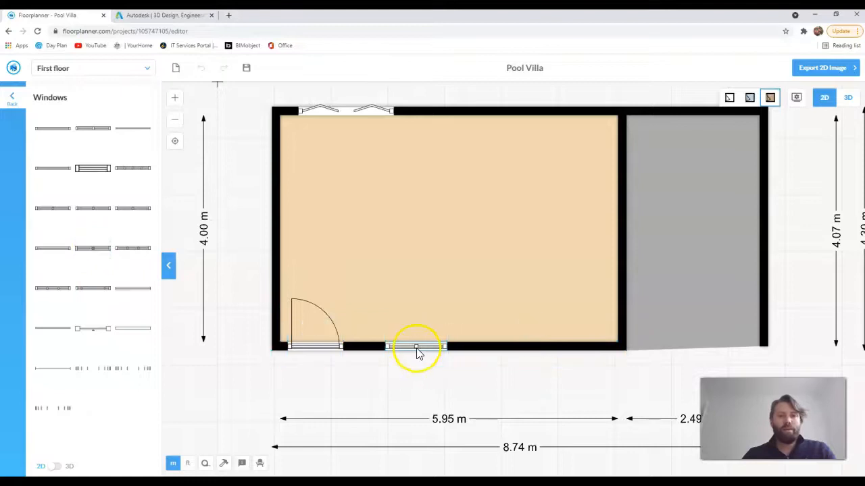
{"action": "left_click_drag", "start_coordinate": [99, 255], "coordinate": [518, 337]}
{"action": "left_click_drag", "start_coordinate": [520, 372], "coordinate": [446, 383]}
{"action": "scroll", "coordinate": [446, 386], "scroll_direction": "up", "scroll_amount": 2}
{"action": "scroll", "coordinate": [446, 386], "scroll_direction": "down", "scroll_amount": 3}
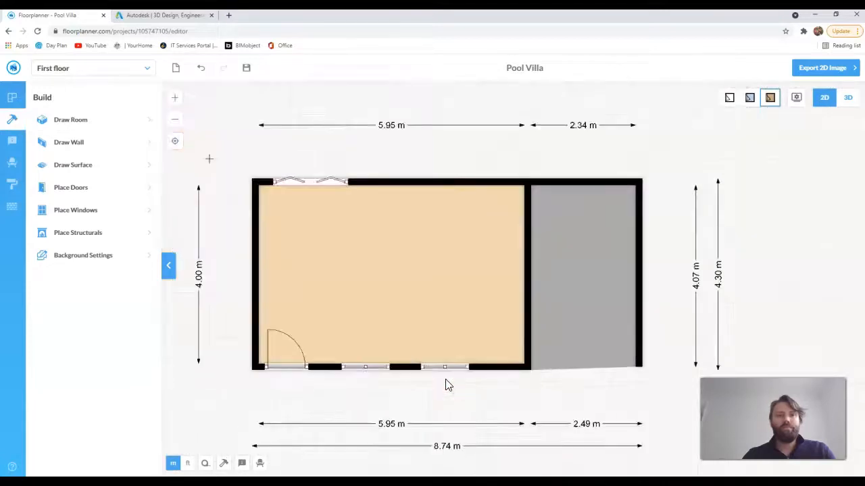
- Inspect the building in 3D from an angled bird's-eye view that shows the doors, windows and walls
{"action": "left_click", "coordinate": [847, 100]}
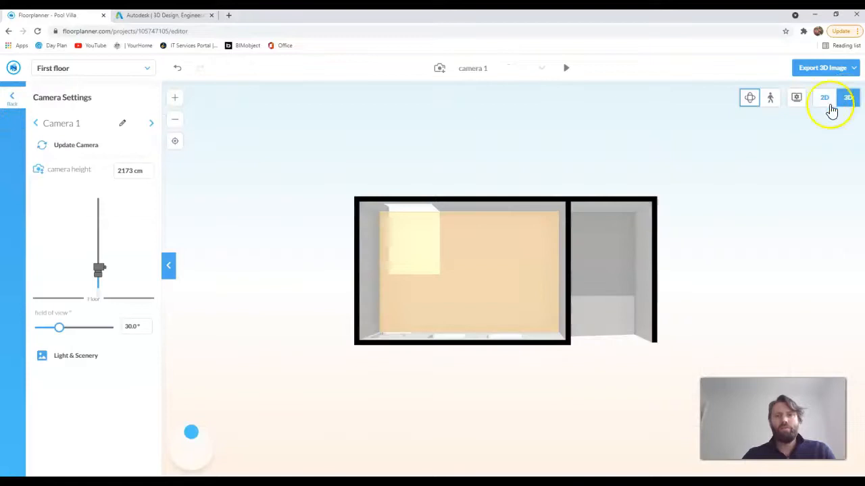
{"action": "left_click_drag", "start_coordinate": [718, 283], "coordinate": [545, 384]}
{"action": "scroll", "coordinate": [560, 366], "scroll_direction": "up", "scroll_amount": 4}
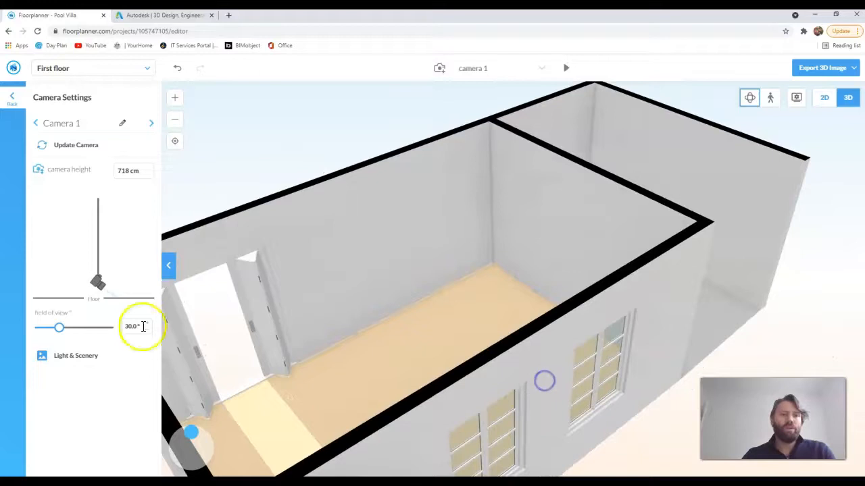
{"action": "mouse_move", "coordinate": [99, 286]}
{"action": "left_mouse_down"}
{"action": "mouse_move", "coordinate": [101, 277]}
{"action": "mouse_move", "coordinate": [108, 298]}
{"action": "left_mouse_up"}
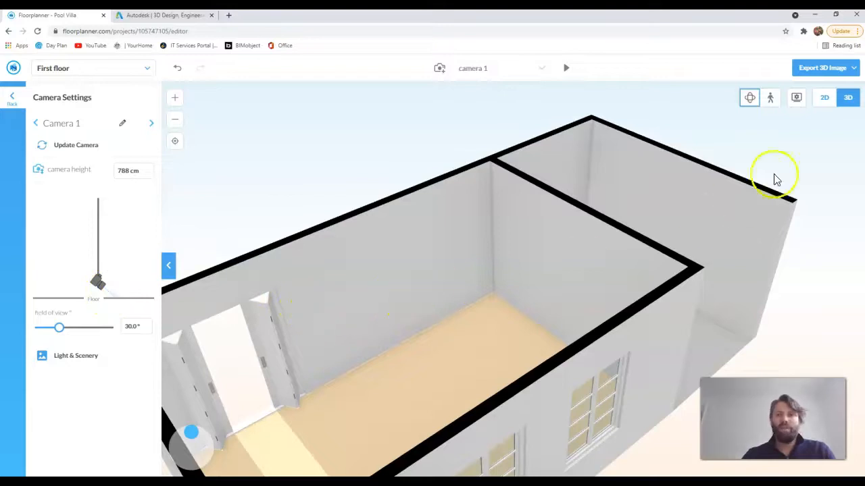
- Look at the building's window facade from eye level in the 3D walk-through mode, and return to the 2D plan
{"action": "left_click", "coordinate": [772, 98]}
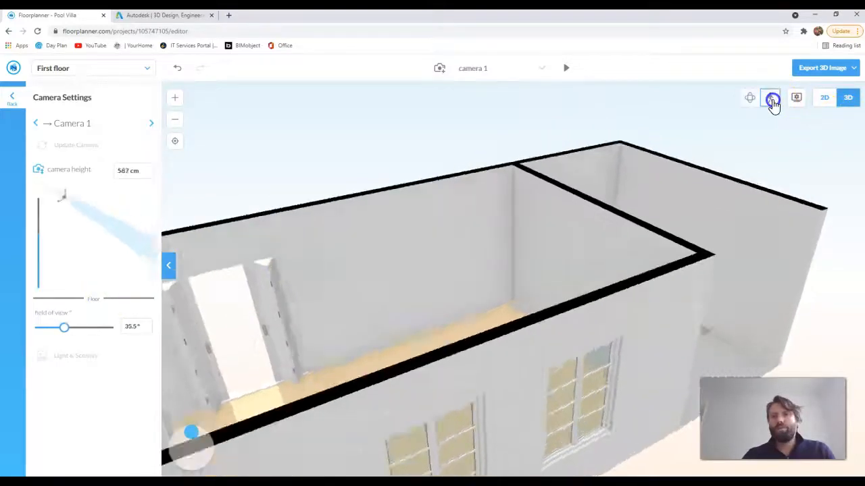
{"action": "left_click_drag", "start_coordinate": [555, 232], "coordinate": [270, 250]}
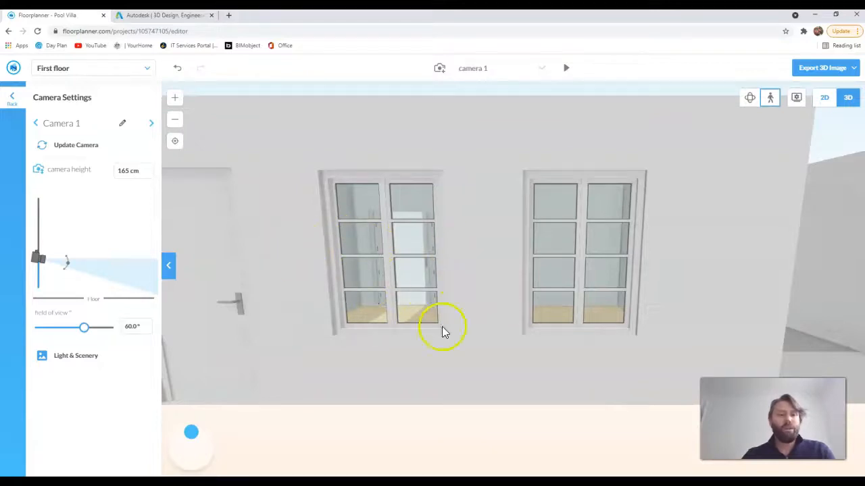
{"action": "left_click_drag", "start_coordinate": [472, 308], "coordinate": [503, 300]}
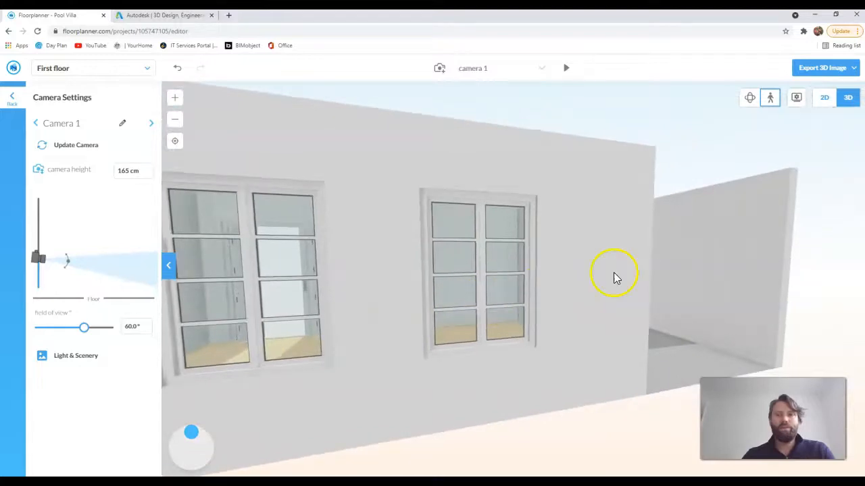
{"action": "left_click", "coordinate": [823, 100]}
{"action": "right_click", "coordinate": [824, 103]}
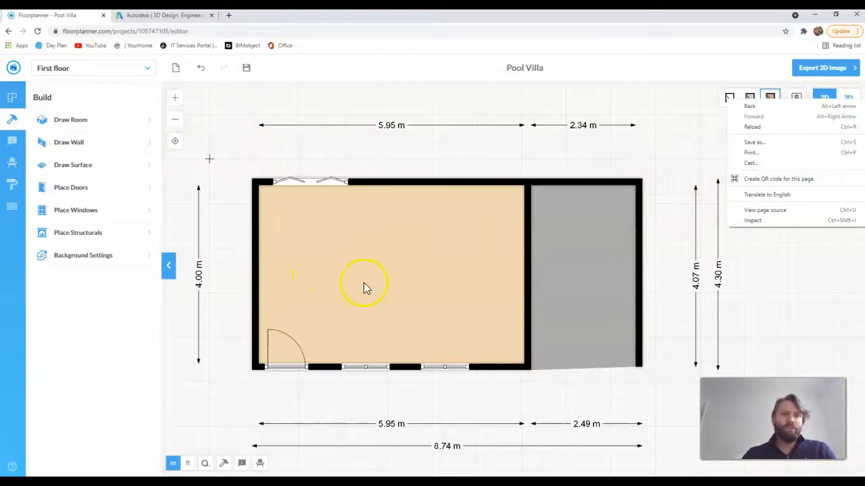
- Draw a partition wall about 1.69 m long straight down from the middle of the main room's upper wall
{"action": "left_click", "coordinate": [91, 142]}
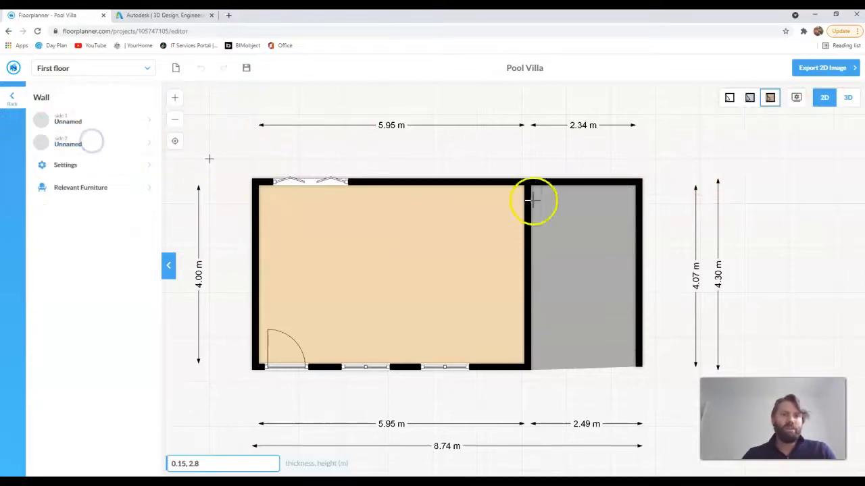
{"action": "left_click", "coordinate": [396, 182]}
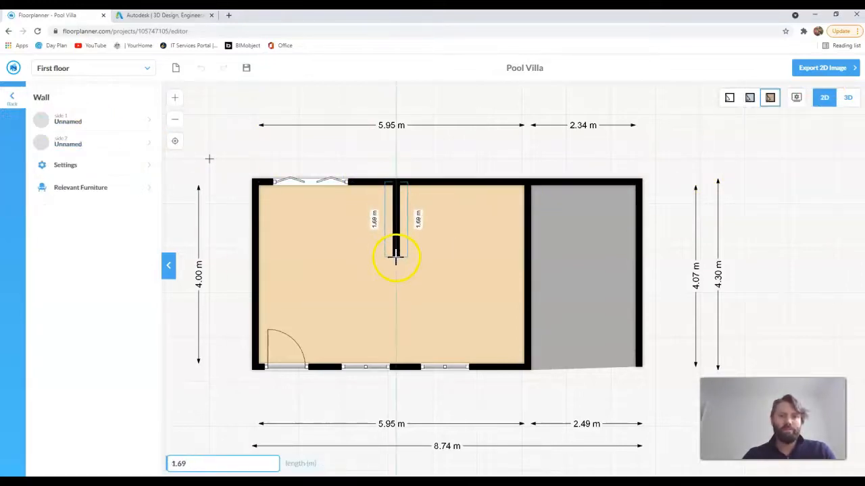
{"action": "left_click", "coordinate": [396, 257]}
{"action": "key", "text": "Escape"}
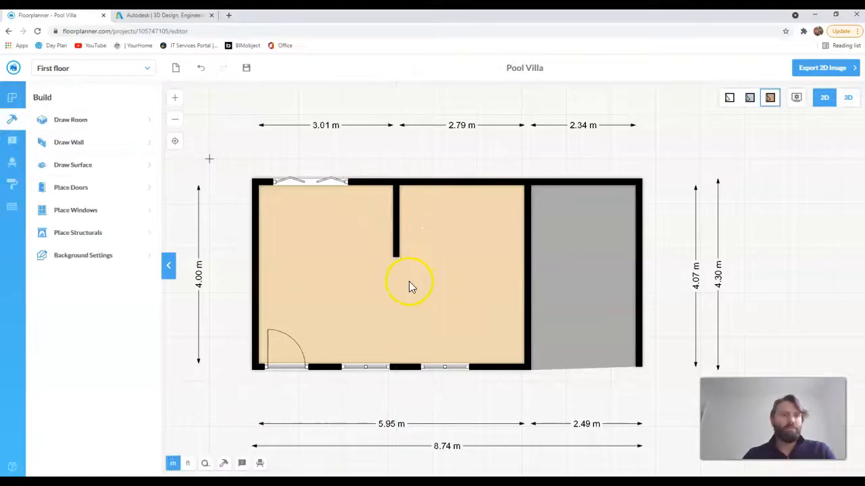
- Place a Mason Leather Chair near the main room's left wall and a small cane side chair beside the partition wall
{"action": "left_click", "coordinate": [13, 165]}
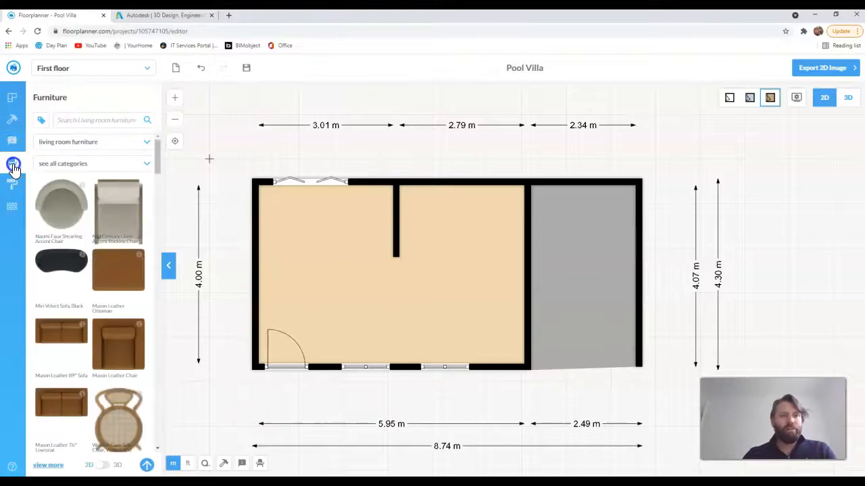
{"action": "left_click_drag", "start_coordinate": [119, 334], "coordinate": [293, 241]}
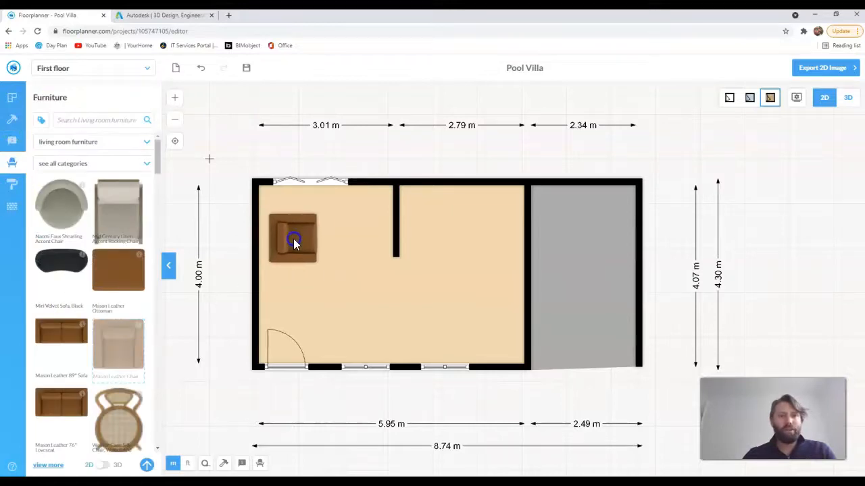
{"action": "left_click", "coordinate": [116, 414]}
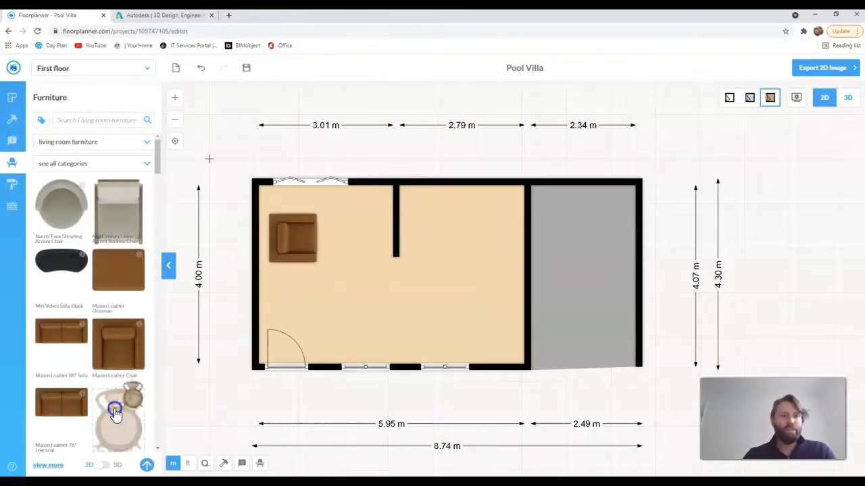
{"action": "left_click_drag", "start_coordinate": [368, 196], "coordinate": [368, 206]}
- Try the Tyson II reclining sectional sofa in the area right of the partition wall, and delete it
{"action": "scroll", "coordinate": [105, 307], "scroll_direction": "down", "scroll_amount": 4}
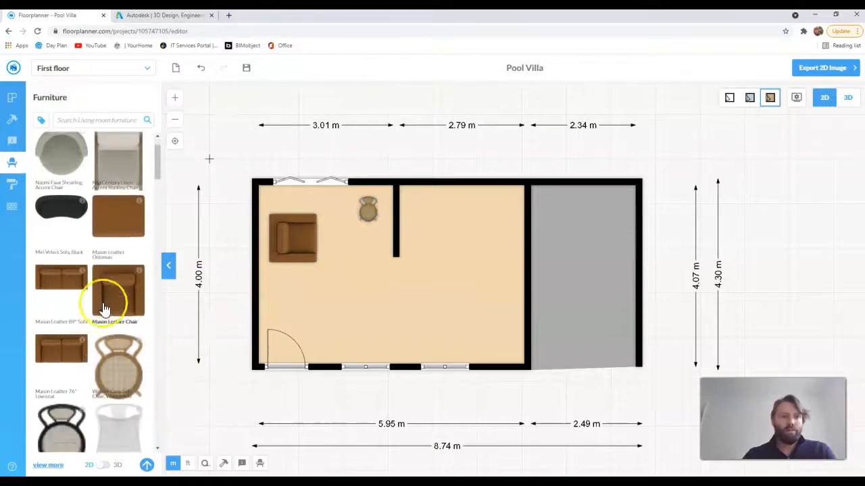
{"action": "scroll", "coordinate": [105, 307], "scroll_direction": "down", "scroll_amount": 3}
{"action": "left_click", "coordinate": [130, 295]}
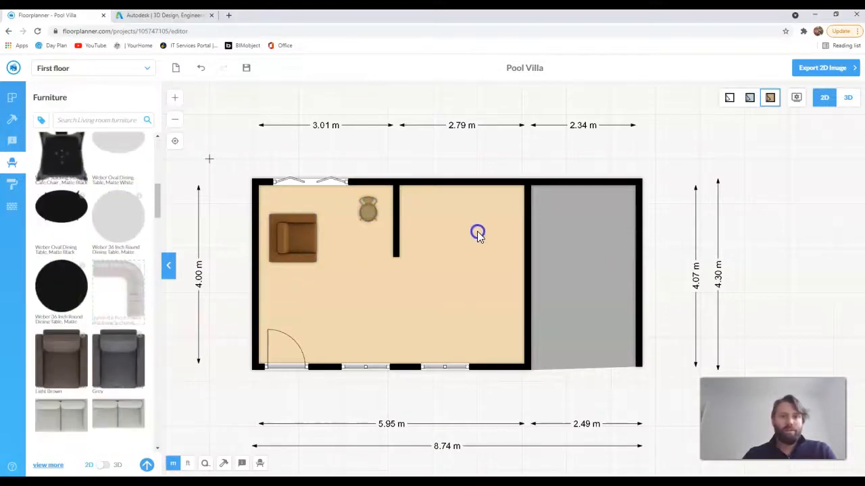
{"action": "left_click_drag", "start_coordinate": [470, 270], "coordinate": [450, 282]}
{"action": "left_click", "coordinate": [486, 295]}
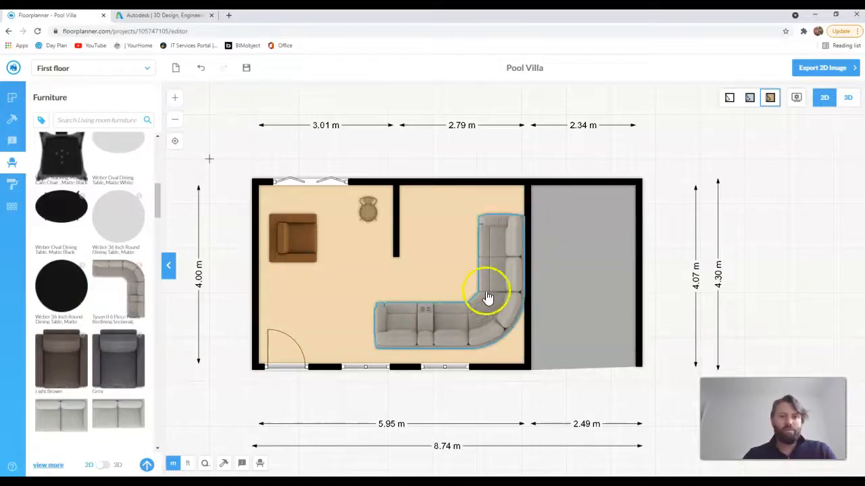
{"action": "key", "text": "Delete"}
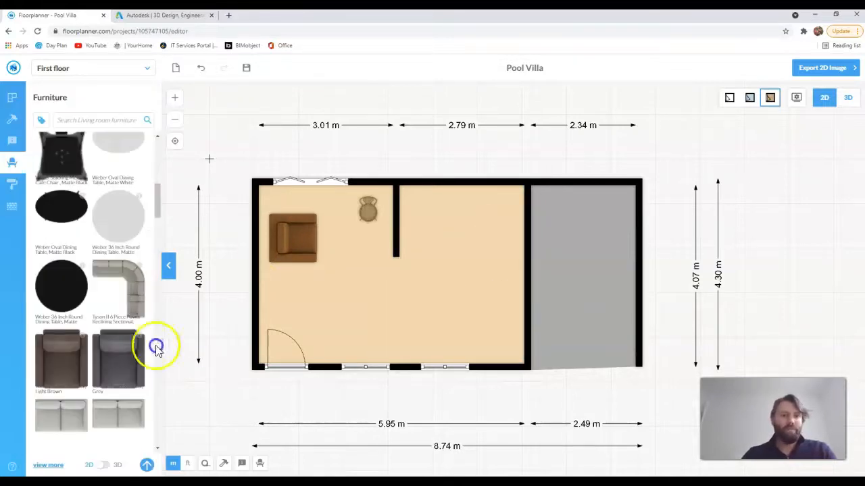
- Find the white Carson Right Sectional in the living room furniture and place it outside, below the building
{"action": "scroll", "coordinate": [129, 351], "scroll_direction": "down", "scroll_amount": 10}
{"action": "scroll", "coordinate": [129, 356], "scroll_direction": "down", "scroll_amount": 10}
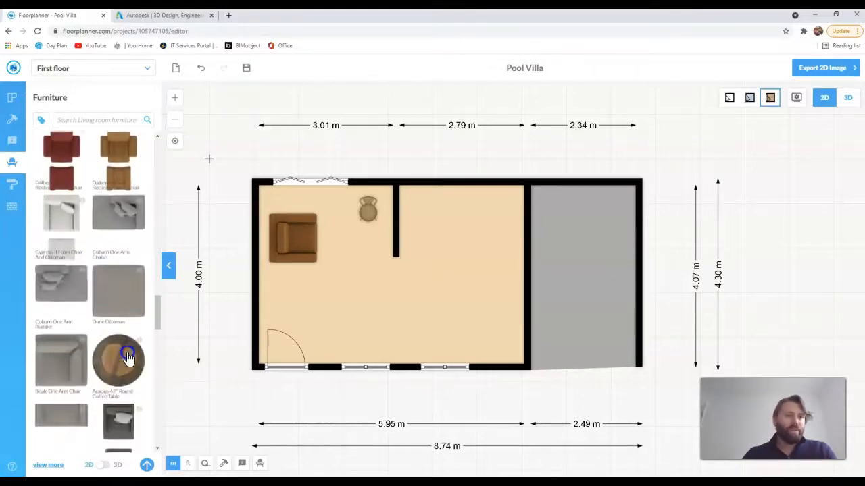
{"action": "scroll", "coordinate": [128, 357], "scroll_direction": "down", "scroll_amount": 3}
{"action": "left_click_drag", "start_coordinate": [154, 327], "coordinate": [161, 355]}
{"action": "left_click_drag", "start_coordinate": [69, 210], "coordinate": [426, 242]}
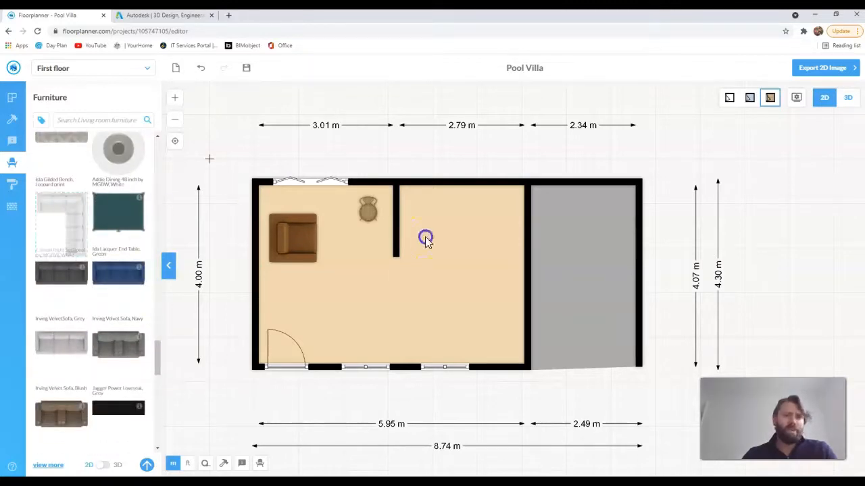
{"action": "left_click_drag", "start_coordinate": [539, 238], "coordinate": [485, 382]}
- View the furnished floor in 3D from an angled bird's-eye position
{"action": "scroll", "coordinate": [485, 381], "scroll_direction": "down", "scroll_amount": 5}
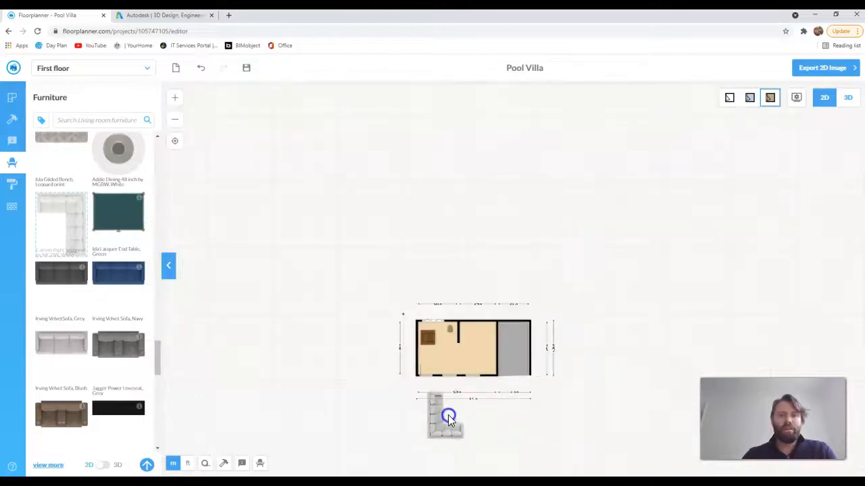
{"action": "scroll", "coordinate": [450, 359], "scroll_direction": "up", "scroll_amount": 3}
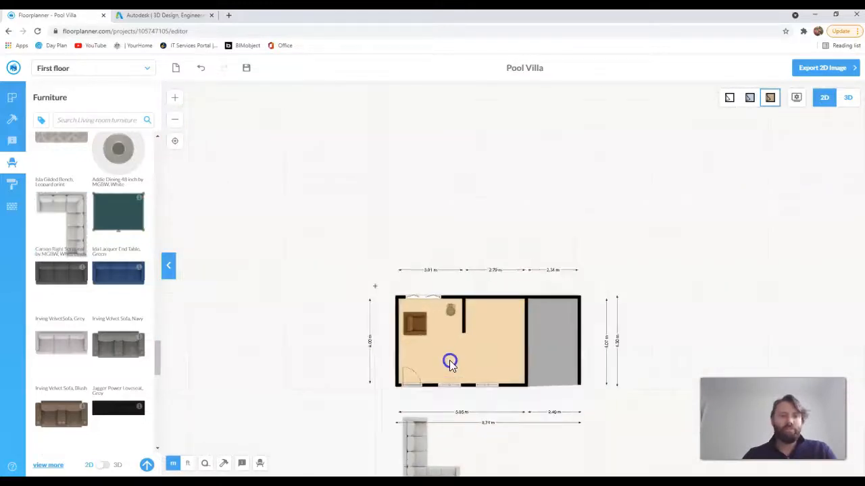
{"action": "scroll", "coordinate": [450, 363], "scroll_direction": "up", "scroll_amount": 1}
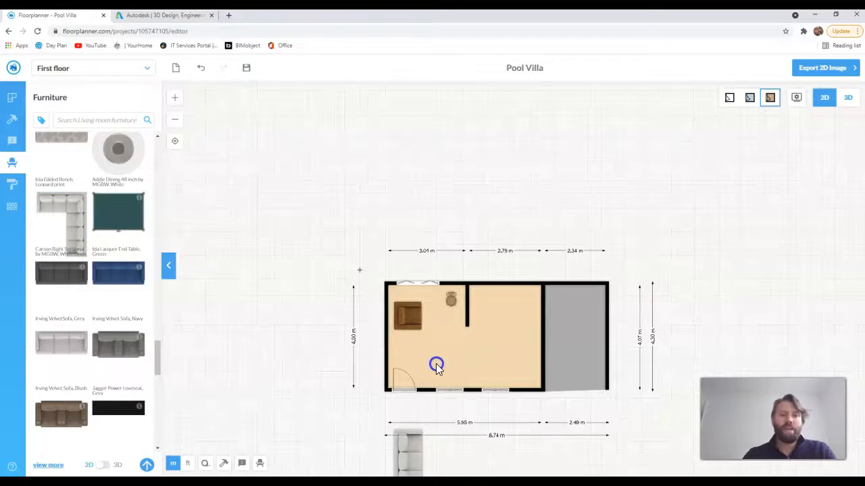
{"action": "left_click", "coordinate": [852, 98]}
{"action": "left_click_drag", "start_coordinate": [712, 280], "coordinate": [729, 250]}
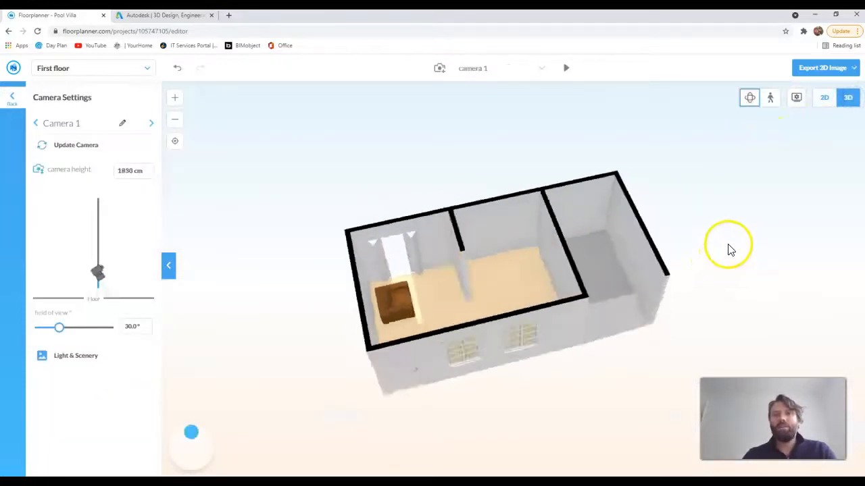
- Inspect the furnished rooms up close in 3D from above the front wall with the windows
{"action": "scroll", "coordinate": [434, 337], "scroll_direction": "up", "scroll_amount": 5}
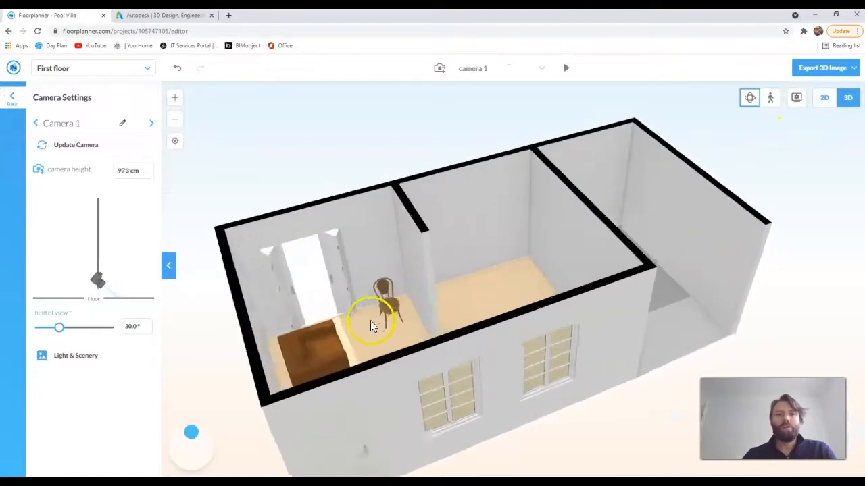
{"action": "scroll", "coordinate": [371, 326], "scroll_direction": "up", "scroll_amount": 2}
{"action": "left_click_drag", "start_coordinate": [361, 325], "coordinate": [418, 319]}
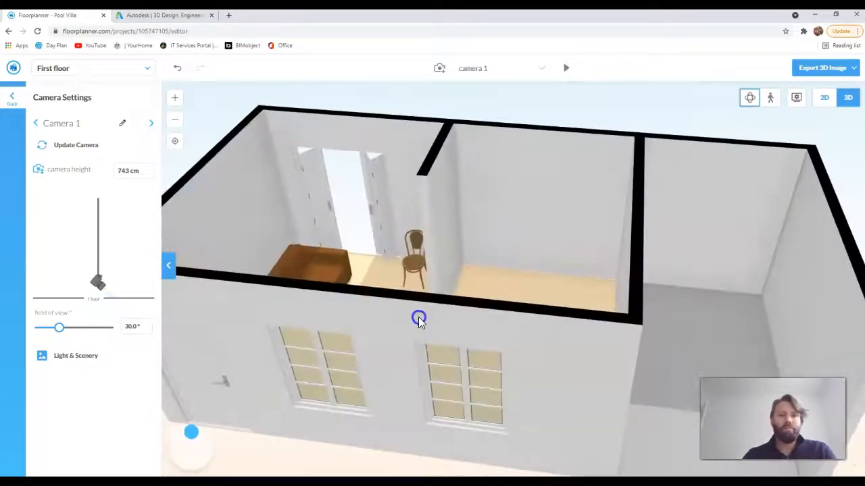
- Return to the 2D plan and apply the Meier Parquet 4 wood material to the main room's floor
{"action": "left_click", "coordinate": [824, 97]}
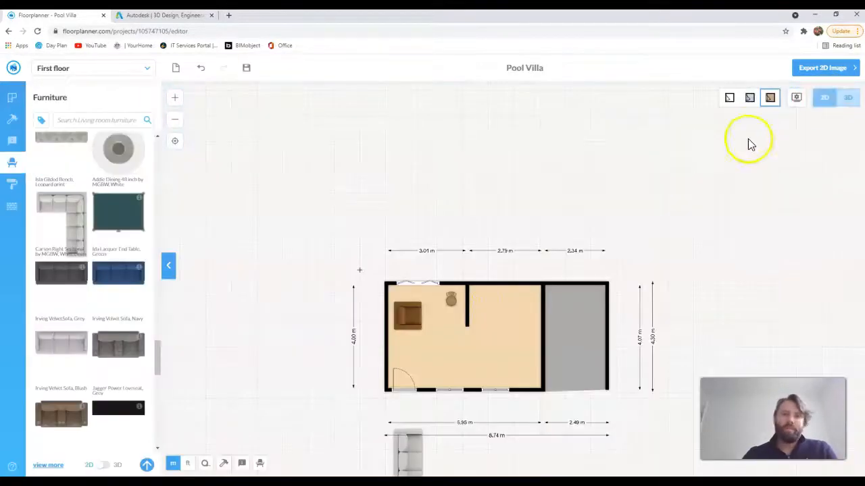
{"action": "left_click", "coordinate": [12, 182]}
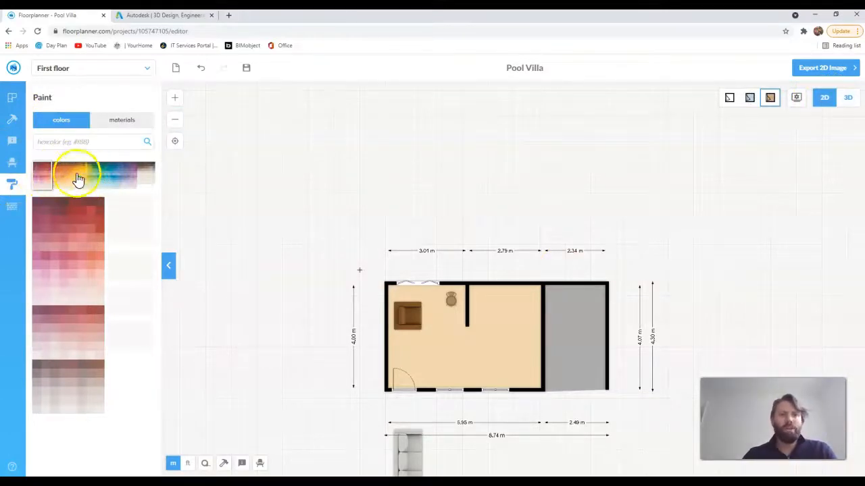
{"action": "left_click", "coordinate": [13, 207]}
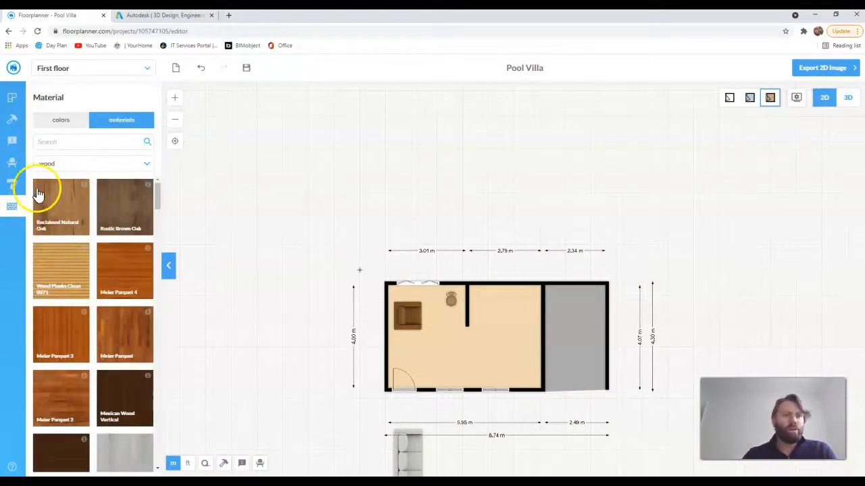
{"action": "left_click_drag", "start_coordinate": [126, 284], "coordinate": [527, 355]}
- Find the Pine Wooden Planks material among the wood finishes and apply it to the narrow side room's floor
{"action": "scroll", "coordinate": [101, 365], "scroll_direction": "down", "scroll_amount": 3}
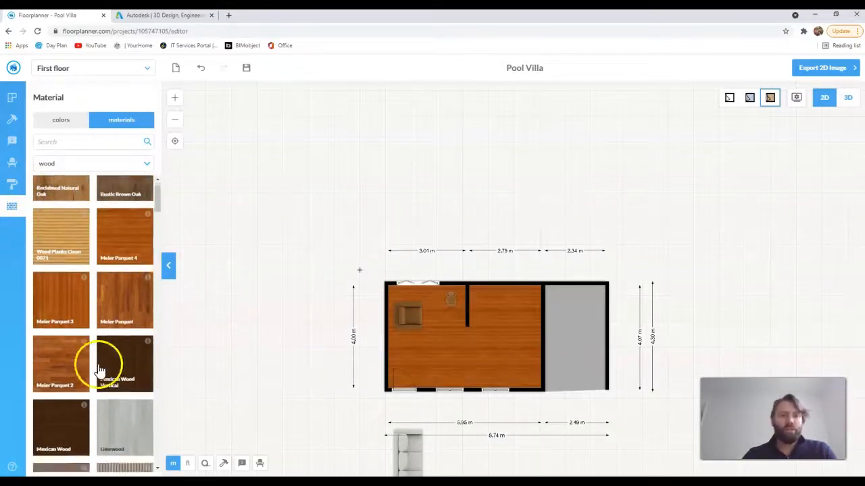
{"action": "scroll", "coordinate": [126, 366], "scroll_direction": "down", "scroll_amount": 5}
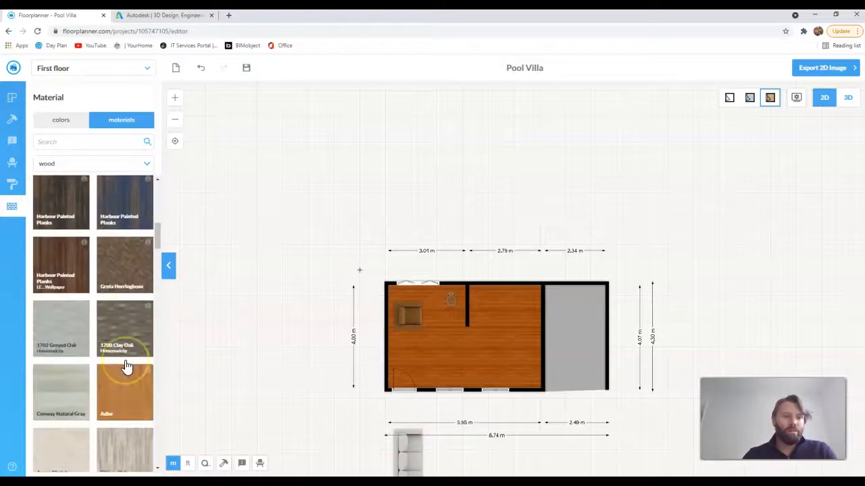
{"action": "scroll", "coordinate": [126, 365], "scroll_direction": "down", "scroll_amount": 6}
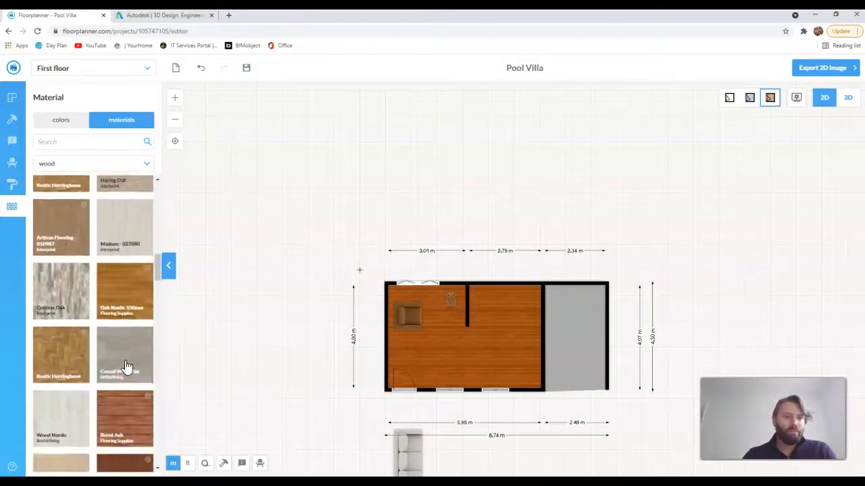
{"action": "scroll", "coordinate": [130, 370], "scroll_direction": "down", "scroll_amount": 5}
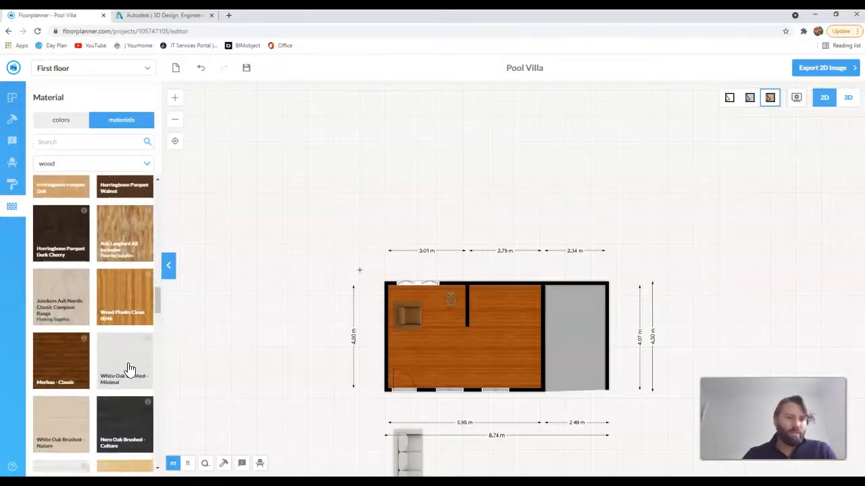
{"action": "left_click", "coordinate": [133, 380]}
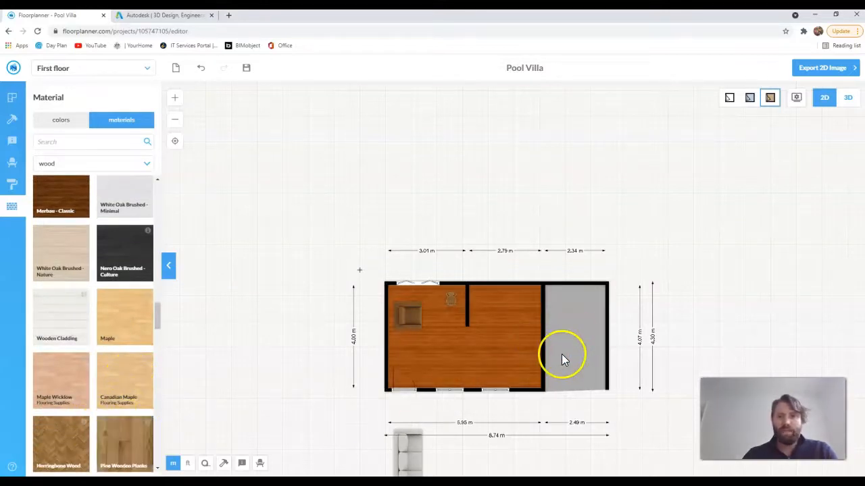
{"action": "scroll", "coordinate": [581, 363], "scroll_direction": "up", "scroll_amount": 5}
{"action": "left_click", "coordinate": [581, 363]}
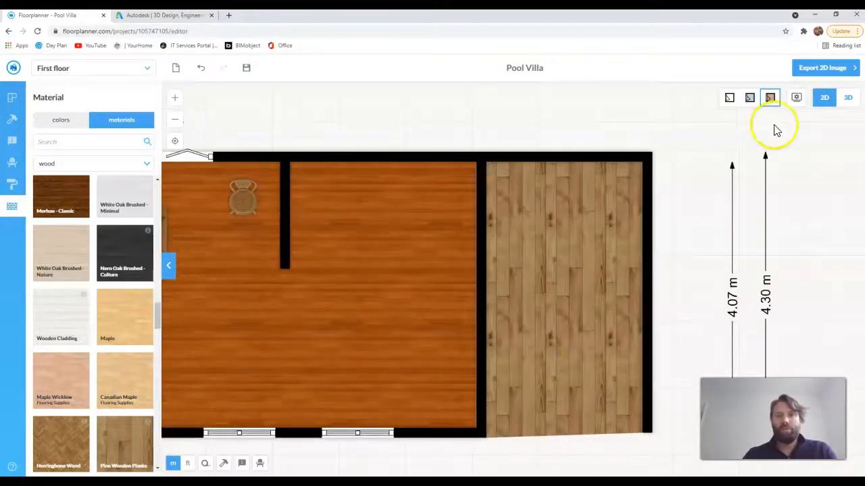
- Move the plank floor's lower outer corner down so that the floor's open edge runs straight
{"action": "left_click", "coordinate": [486, 249]}
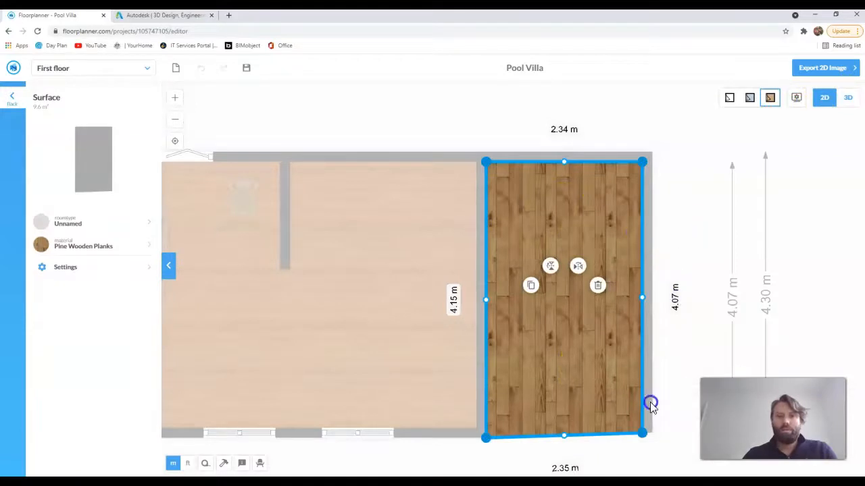
{"action": "left_click", "coordinate": [642, 436]}
{"action": "left_click", "coordinate": [677, 396]}
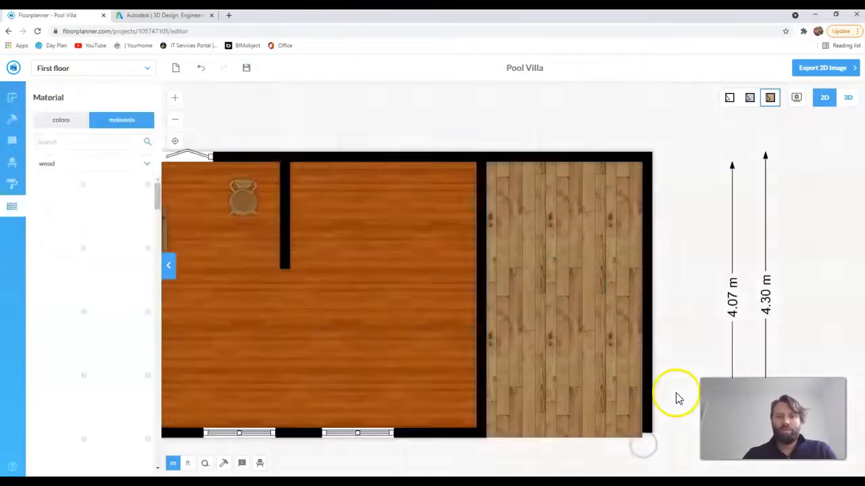
- Shift the side room's outer wall and align it with the outer edge of the plank floor
{"action": "left_click", "coordinate": [645, 420]}
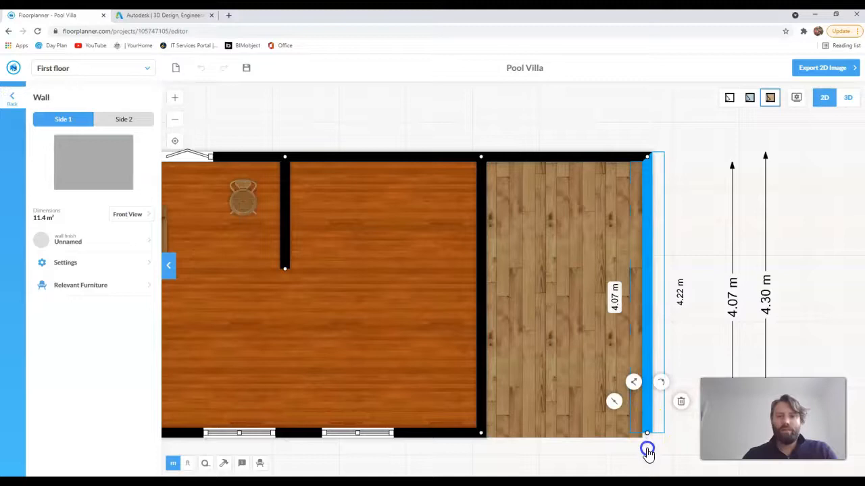
{"action": "left_click", "coordinate": [650, 464]}
{"action": "left_click_drag", "start_coordinate": [646, 395], "coordinate": [624, 385]}
{"action": "scroll", "coordinate": [634, 343], "scroll_direction": "up", "scroll_amount": 3}
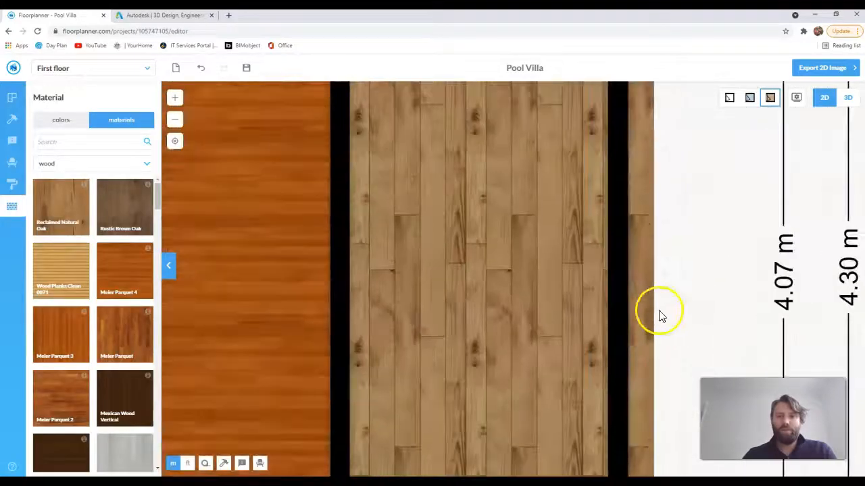
{"action": "scroll", "coordinate": [627, 306], "scroll_direction": "down", "scroll_amount": 3}
{"action": "left_click_drag", "start_coordinate": [658, 303], "coordinate": [657, 198]}
{"action": "left_click_drag", "start_coordinate": [637, 236], "coordinate": [644, 270]}
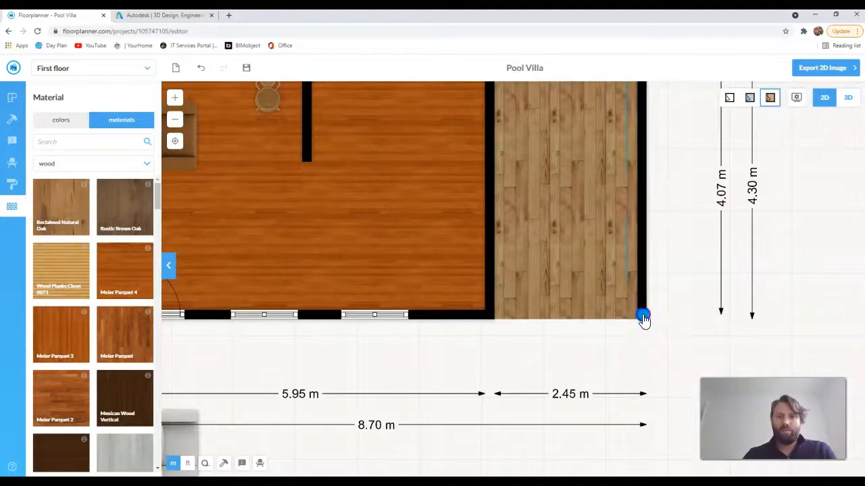
- Extend the free end of the side room's outer wall to the plank floor's open edge, giving a 4.15 m side
{"action": "left_click", "coordinate": [643, 320]}
{"action": "left_click_drag", "start_coordinate": [643, 321], "coordinate": [640, 319]}
{"action": "scroll", "coordinate": [591, 307], "scroll_direction": "up", "scroll_amount": 2}
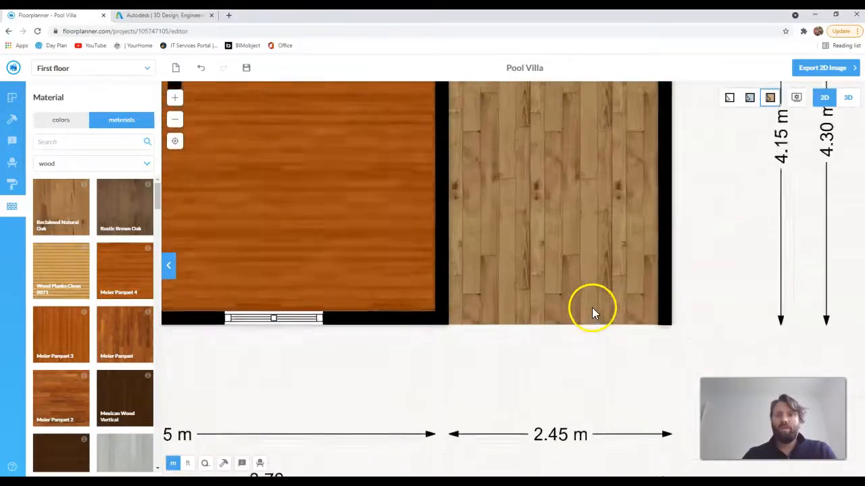
- View the new wooden floors and the adjusted side room in 3D from above
{"action": "scroll", "coordinate": [592, 308], "scroll_direction": "down", "scroll_amount": 3}
{"action": "left_click", "coordinate": [848, 98]}
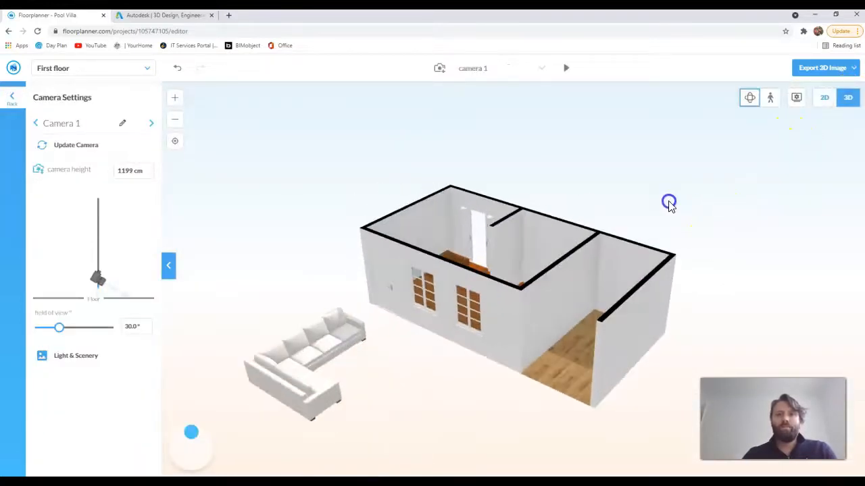
{"action": "scroll", "coordinate": [542, 342], "scroll_direction": "up", "scroll_amount": 5}
{"action": "left_click_drag", "start_coordinate": [540, 332], "coordinate": [512, 338]}
{"action": "scroll", "coordinate": [495, 312], "scroll_direction": "down", "scroll_amount": 3}
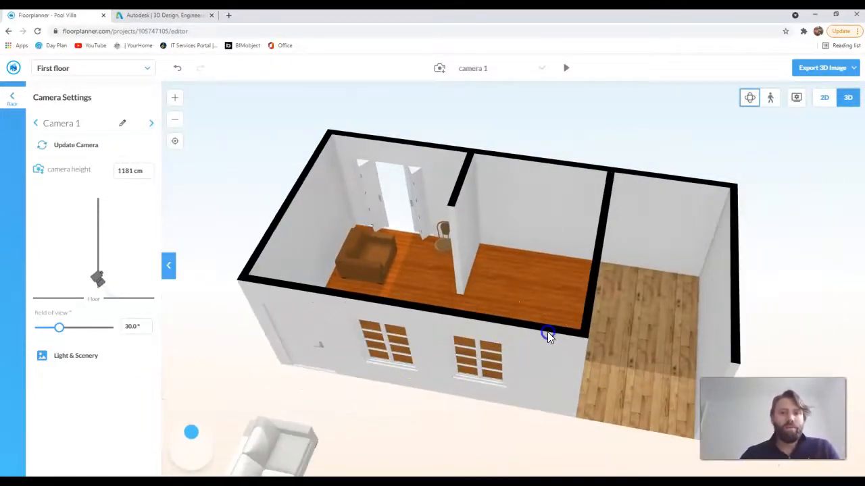
- Return to the 2D plan and check the wall finish options of the main room's wall with the two windows
{"action": "left_click", "coordinate": [830, 100]}
{"action": "left_click", "coordinate": [493, 311]}
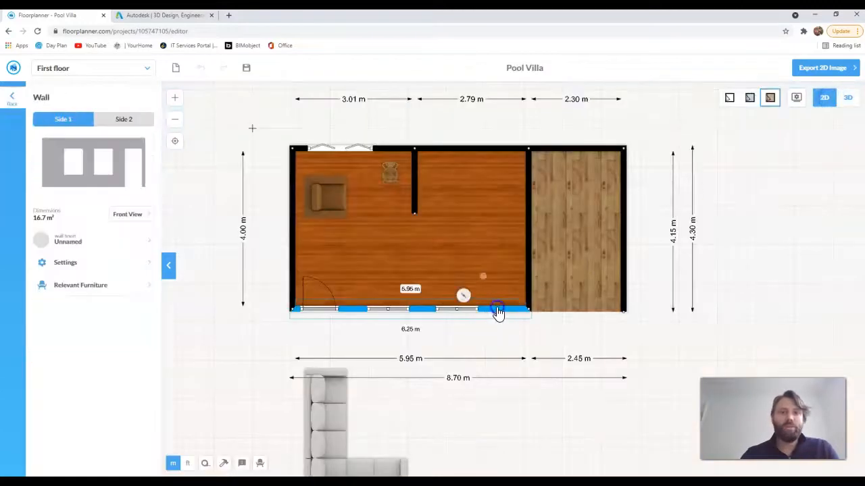
{"action": "left_click", "coordinate": [88, 246]}
{"action": "left_click", "coordinate": [15, 100]}
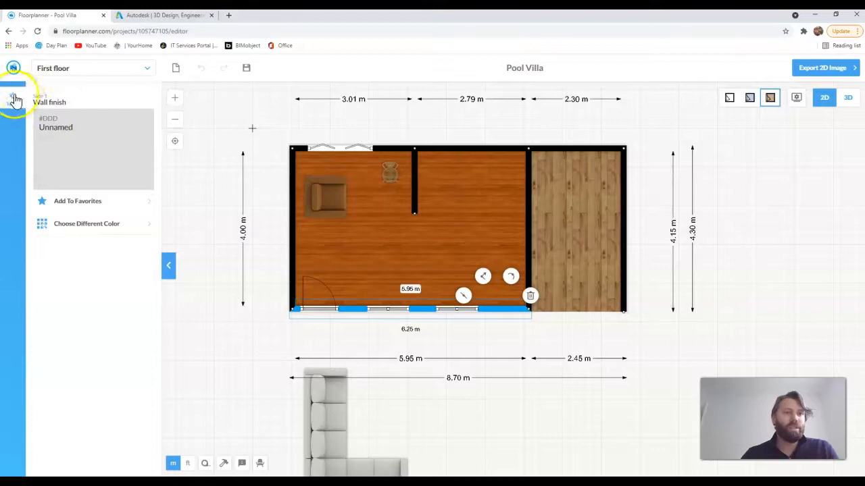
{"action": "left_click", "coordinate": [16, 95]}
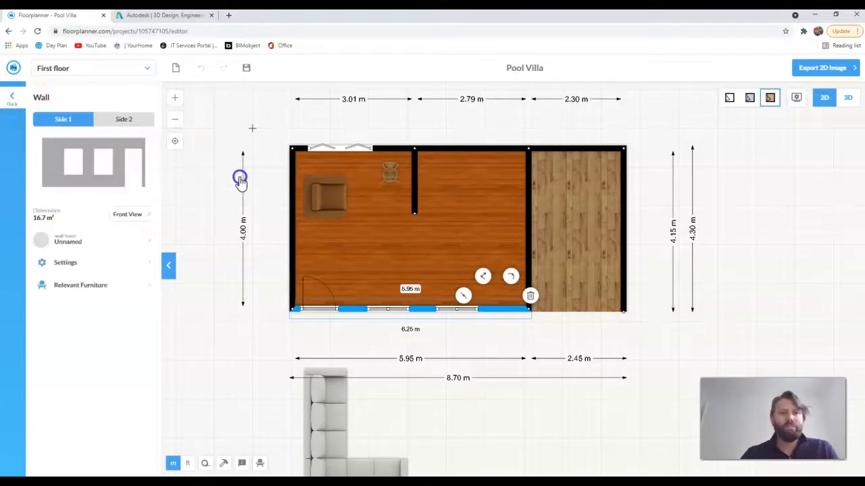
{"action": "left_click", "coordinate": [216, 202]}
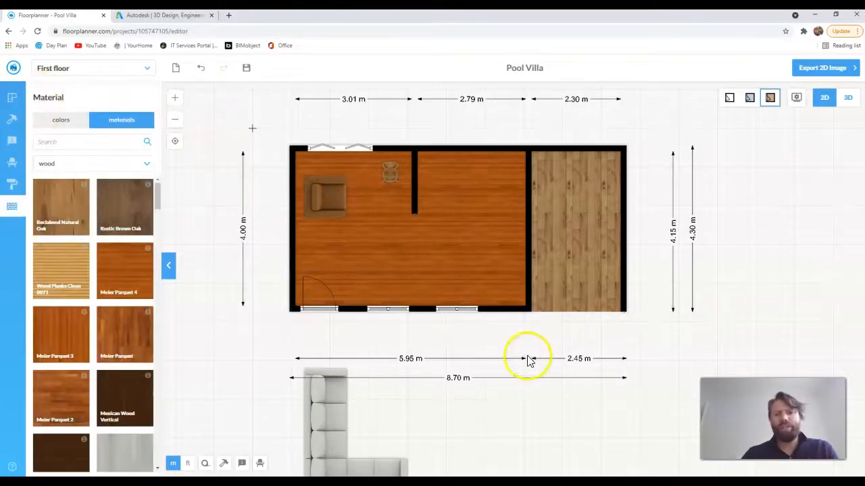
{"action": "left_click_drag", "start_coordinate": [521, 412], "coordinate": [516, 397]}
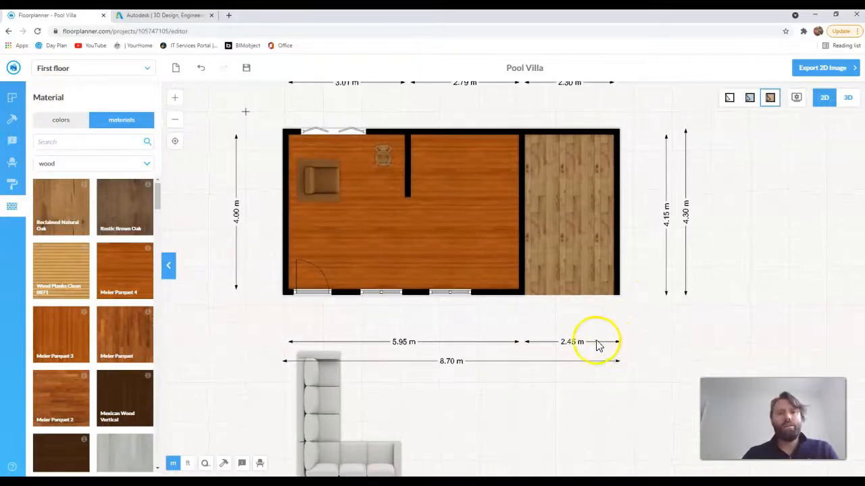
{"action": "scroll", "coordinate": [587, 341], "scroll_direction": "down", "scroll_amount": 1}
{"action": "scroll", "coordinate": [586, 341], "scroll_direction": "down", "scroll_amount": 1}
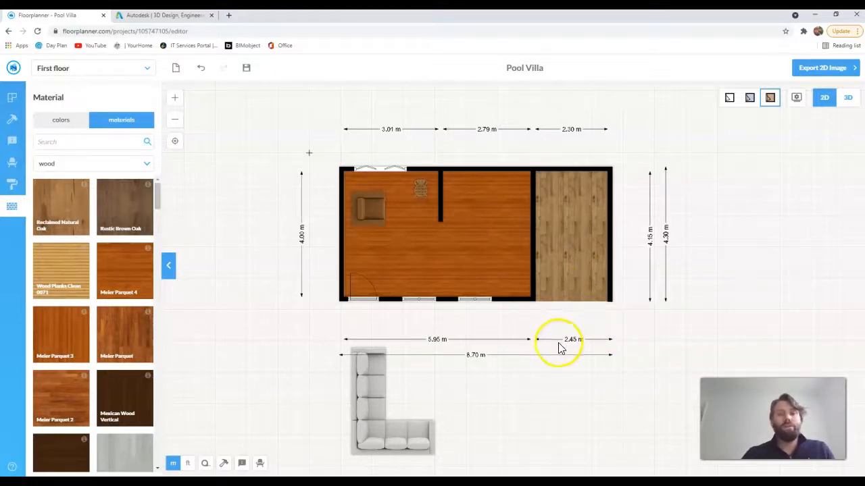
{"action": "left_click_drag", "start_coordinate": [559, 345], "coordinate": [558, 337]}
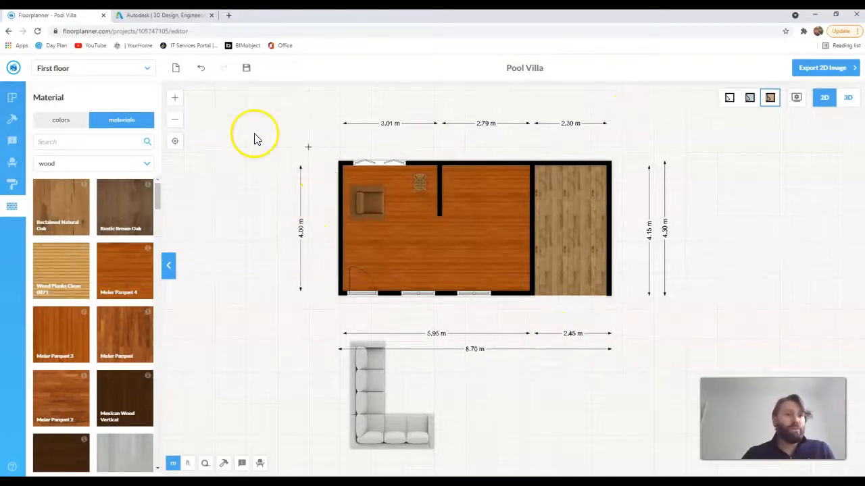
- Try drawing a triangular surface outside the building's lower left corner, and delete it
{"action": "left_click", "coordinate": [12, 98]}
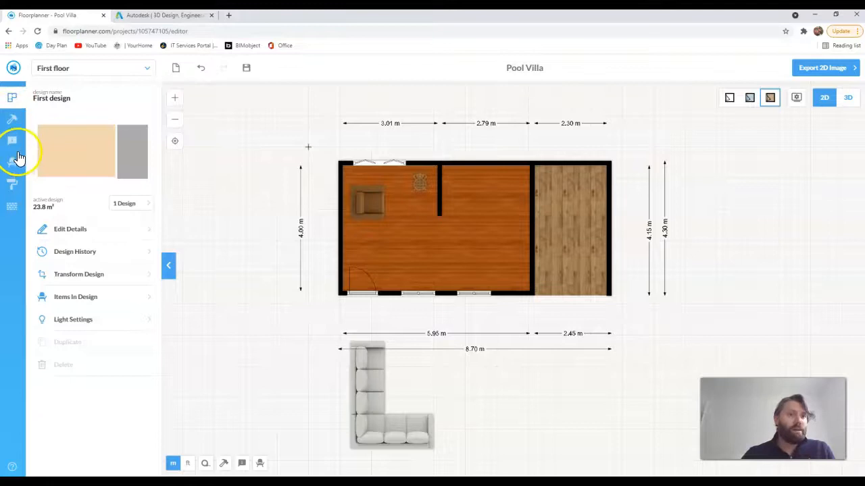
{"action": "left_click", "coordinate": [13, 119]}
{"action": "left_click", "coordinate": [79, 166]}
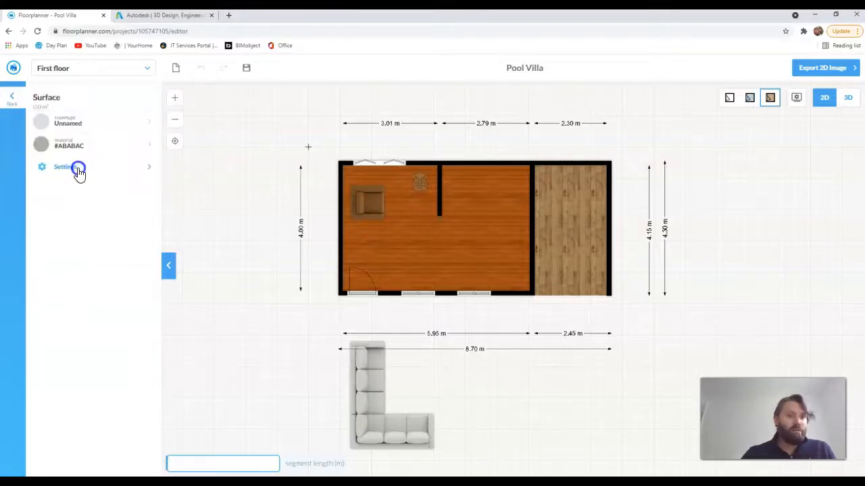
{"action": "left_click", "coordinate": [290, 376]}
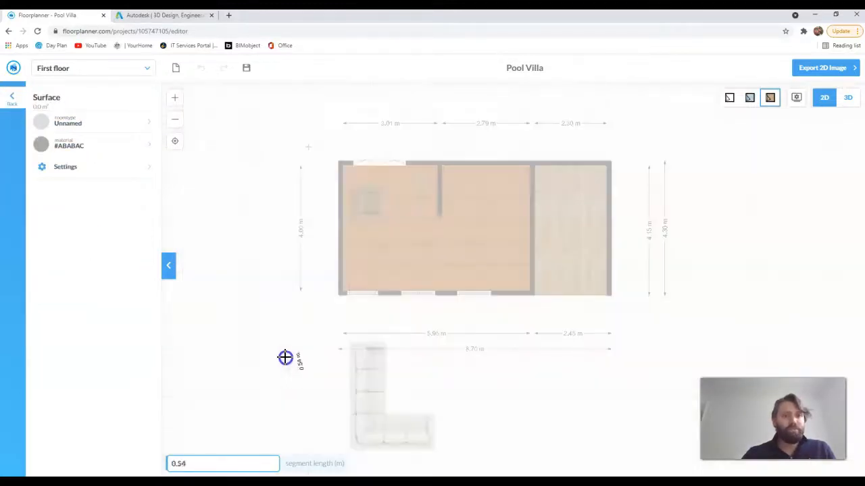
{"action": "scroll", "coordinate": [243, 290], "scroll_direction": "up", "scroll_amount": 1}
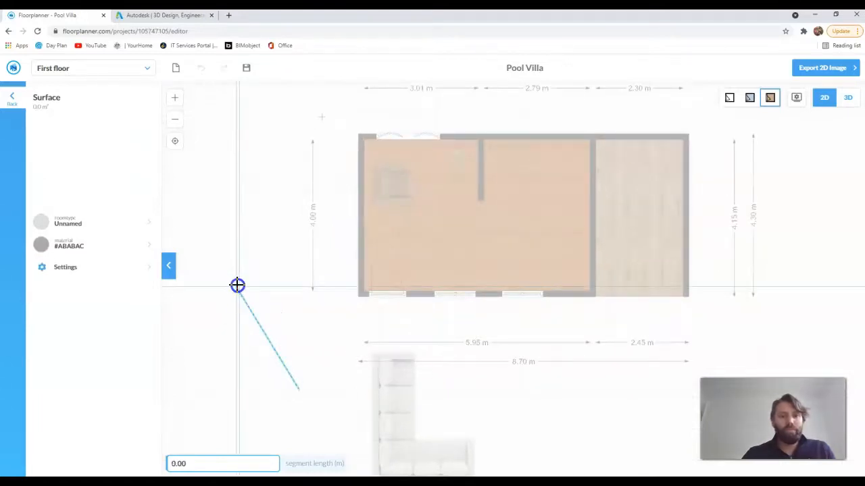
{"action": "left_click", "coordinate": [236, 290]}
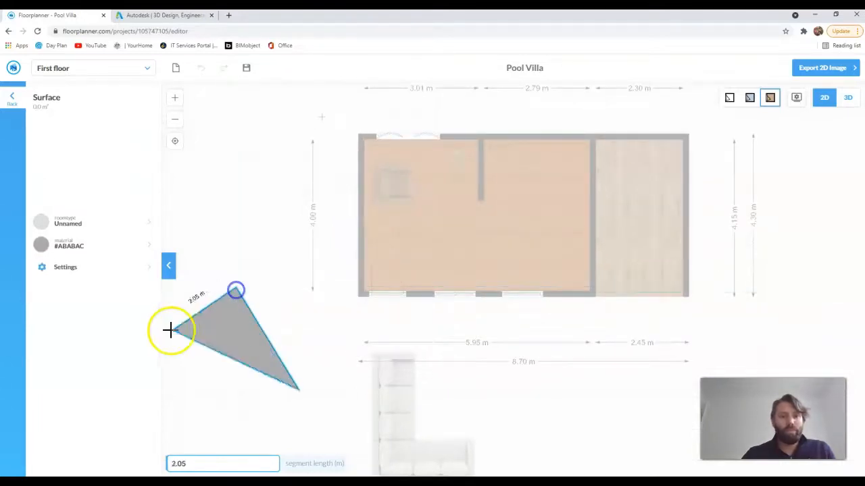
{"action": "left_click", "coordinate": [215, 337]}
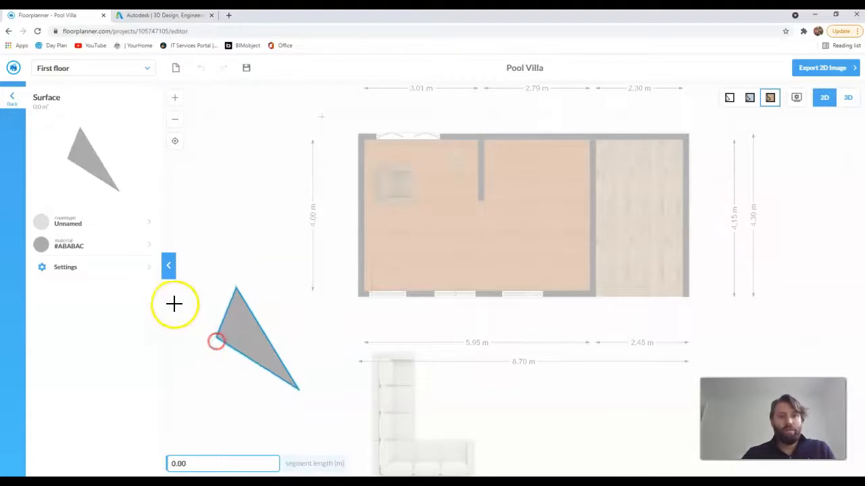
{"action": "left_click", "coordinate": [237, 318]}
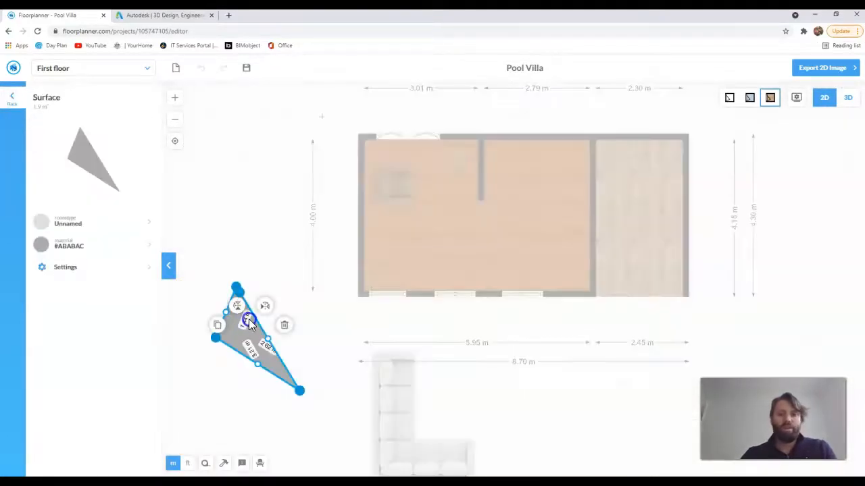
{"action": "key", "text": "Delete"}
- Draw a rectangular surface about 5.00 m by 2.94 m outside the building, beside the corner sofa and below the plank-floored side room
{"action": "scroll", "coordinate": [250, 317], "scroll_direction": "up", "scroll_amount": 1}
{"action": "left_click_drag", "start_coordinate": [259, 315], "coordinate": [179, 175]}
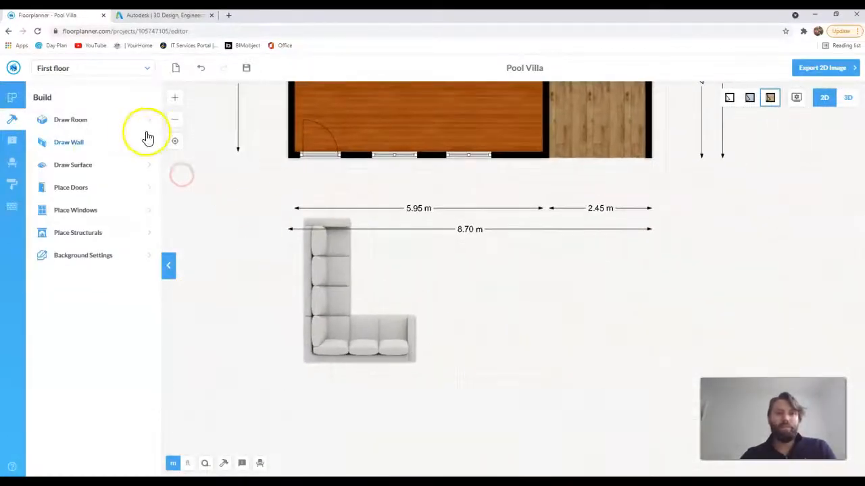
{"action": "left_click", "coordinate": [88, 164]}
{"action": "left_click", "coordinate": [477, 262]}
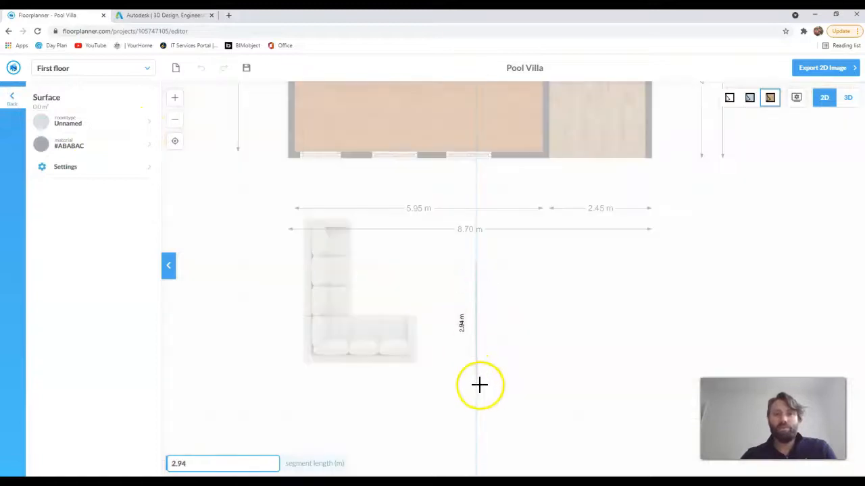
{"action": "left_click", "coordinate": [478, 384]}
{"action": "left_click", "coordinate": [683, 385]}
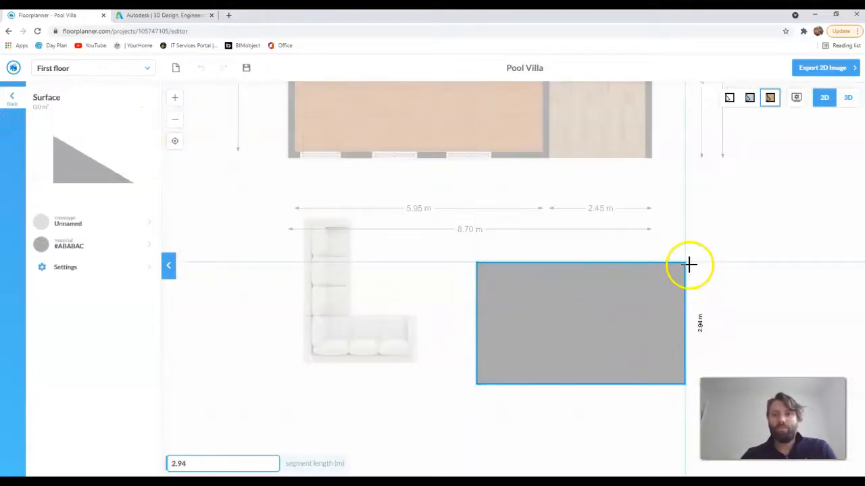
{"action": "left_click", "coordinate": [689, 264]}
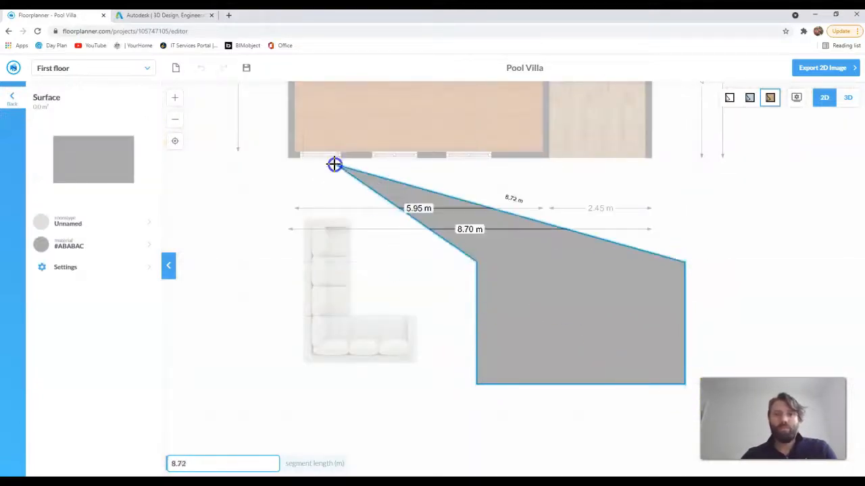
{"action": "left_click", "coordinate": [475, 262]}
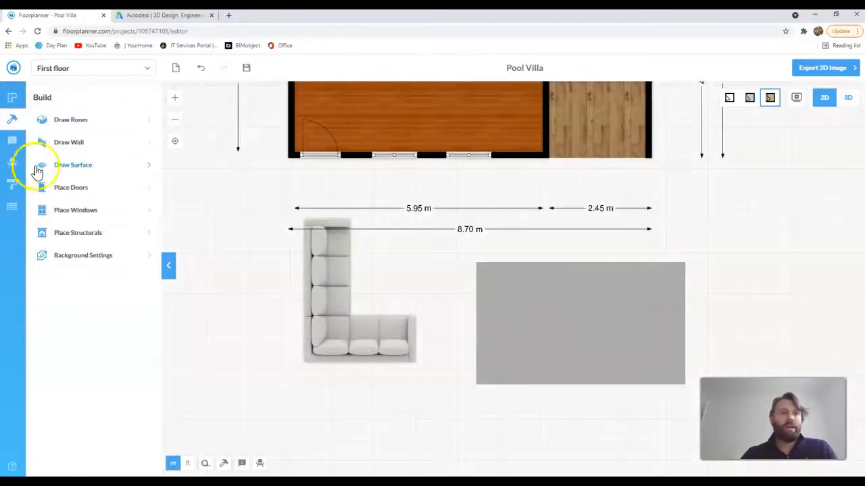
- Find the Water material among the outdoor materials and apply it to the grey rectangular surface
{"action": "left_click", "coordinate": [5, 213]}
{"action": "left_click", "coordinate": [80, 143]}
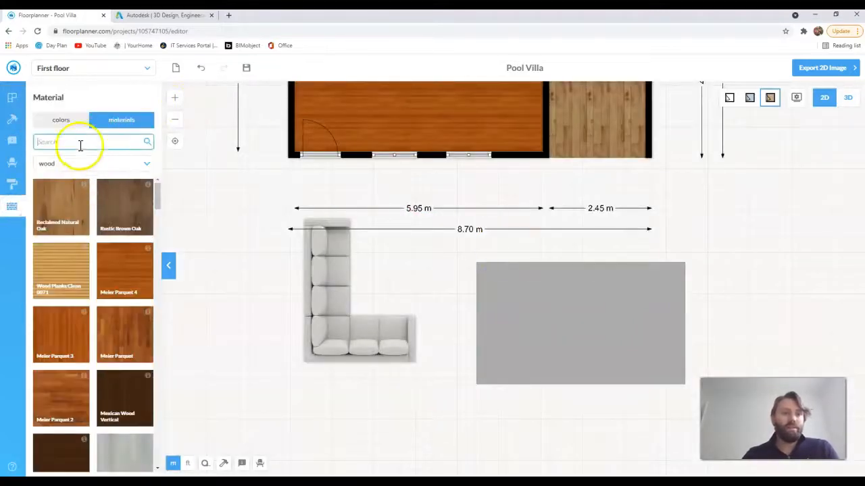
{"action": "left_click", "coordinate": [107, 168]}
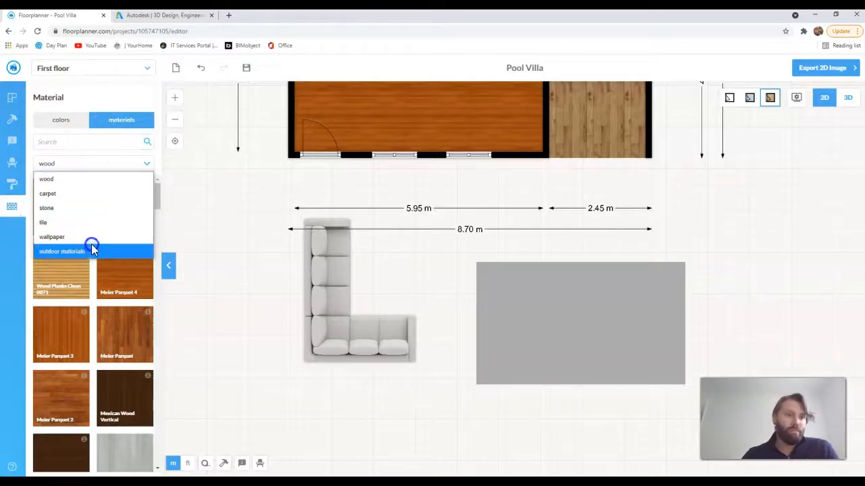
{"action": "left_click", "coordinate": [91, 249]}
{"action": "left_click", "coordinate": [70, 143]}
{"action": "type", "text": "w"}
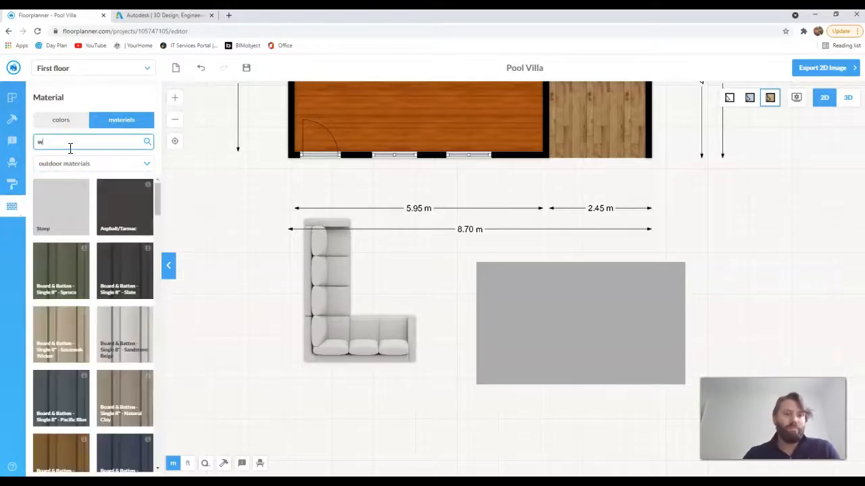
{"action": "type", "text": "a"}
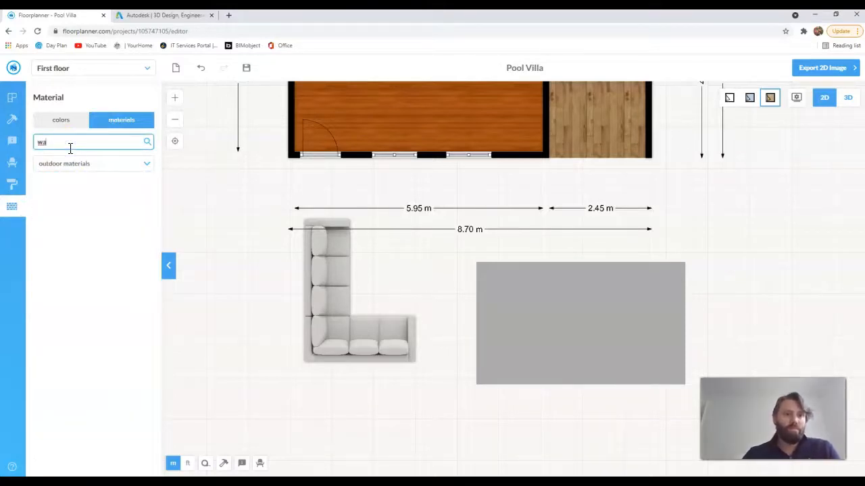
{"action": "left_click_drag", "start_coordinate": [155, 189], "coordinate": [139, 395]}
{"action": "left_click", "coordinate": [126, 257]}
{"action": "left_click", "coordinate": [587, 332]}
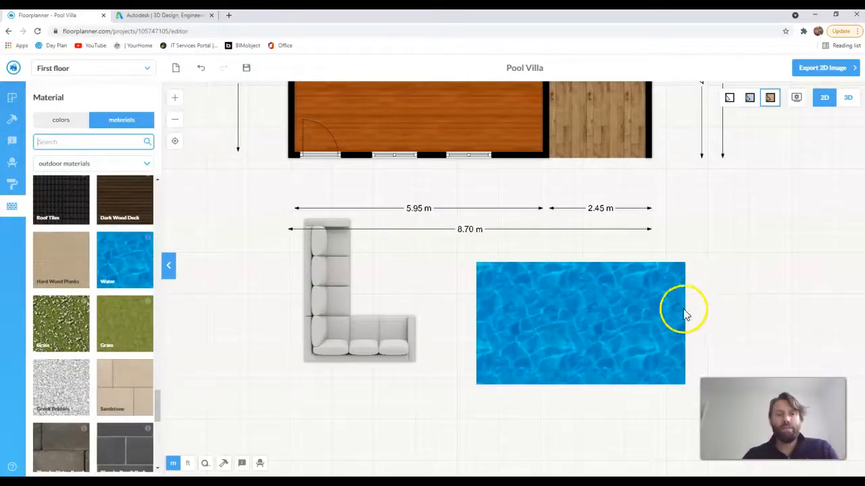
- Examine the water surface and its settings for thickness, raise from floor, transparency, cutout and roof
{"action": "scroll", "coordinate": [677, 375], "scroll_direction": "up", "scroll_amount": 5}
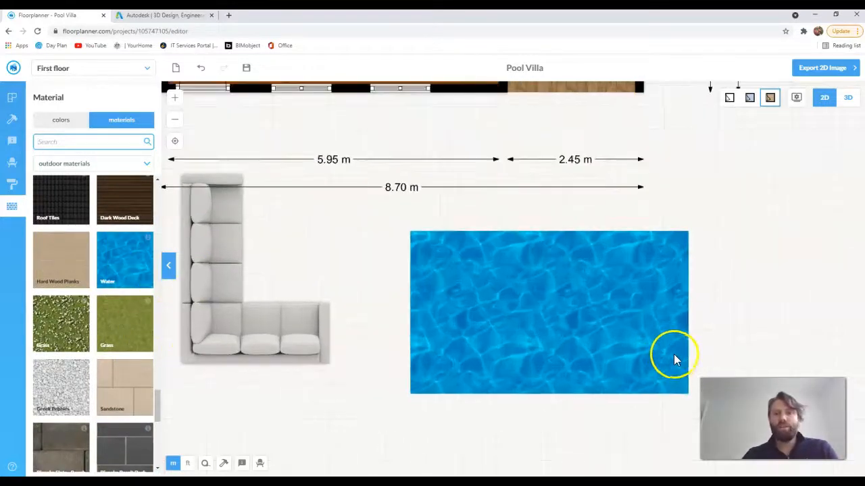
{"action": "scroll", "coordinate": [607, 338], "scroll_direction": "down", "scroll_amount": 2}
{"action": "scroll", "coordinate": [606, 337], "scroll_direction": "down", "scroll_amount": 2}
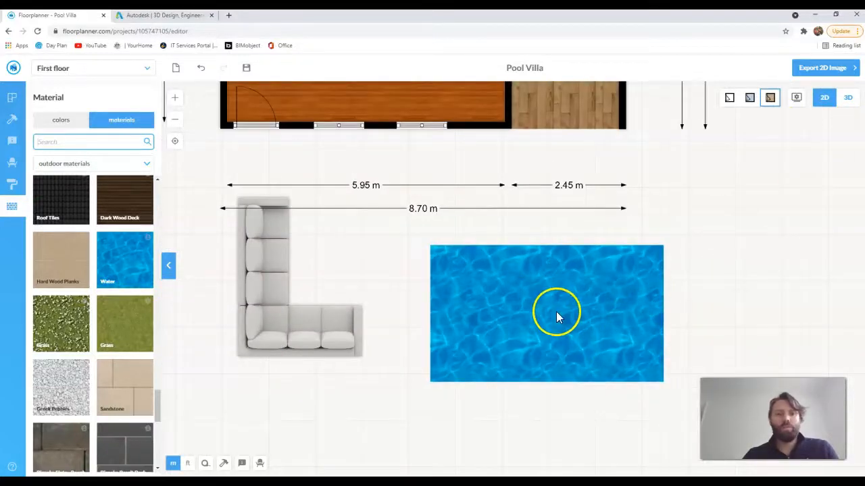
{"action": "left_click", "coordinate": [515, 283]}
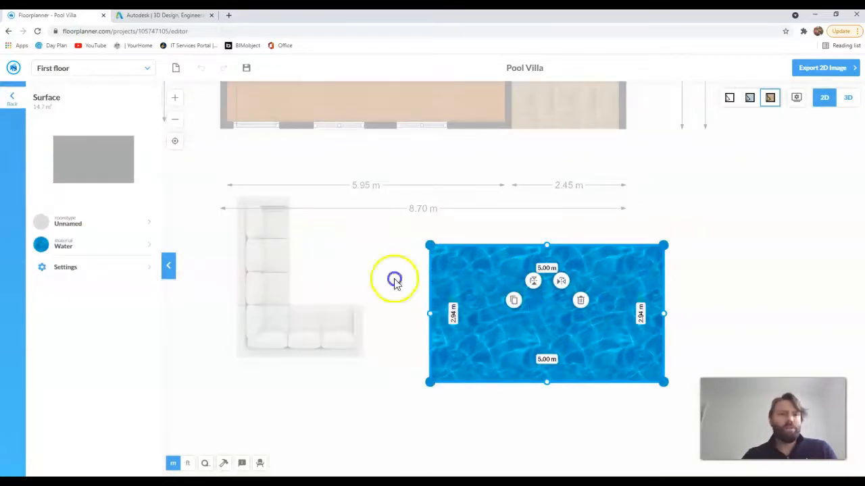
{"action": "left_click", "coordinate": [104, 268]}
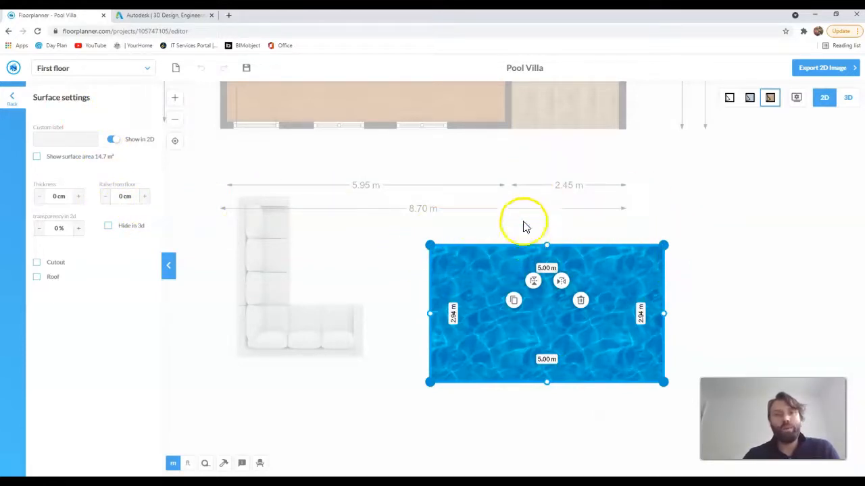
{"action": "left_click", "coordinate": [401, 245]}
- View the villa and the water surface in 3D from a lower, angled viewpoint in front of the building
{"action": "left_click", "coordinate": [845, 99]}
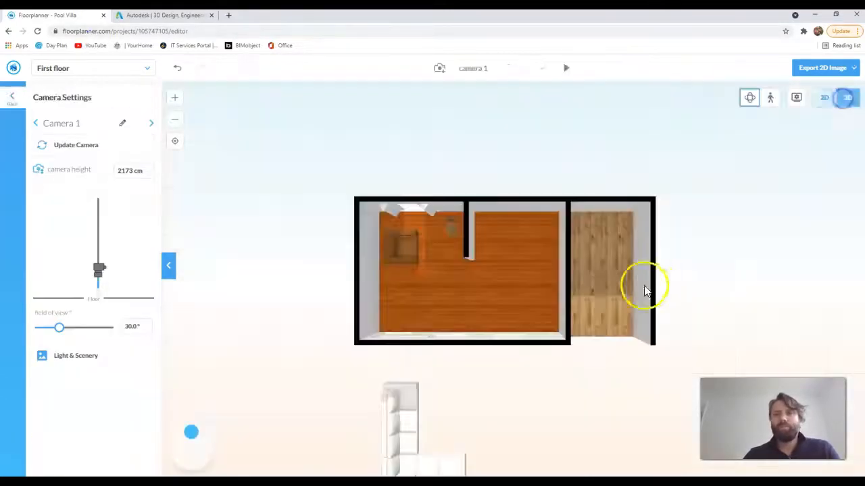
{"action": "left_click_drag", "start_coordinate": [484, 349], "coordinate": [527, 329]}
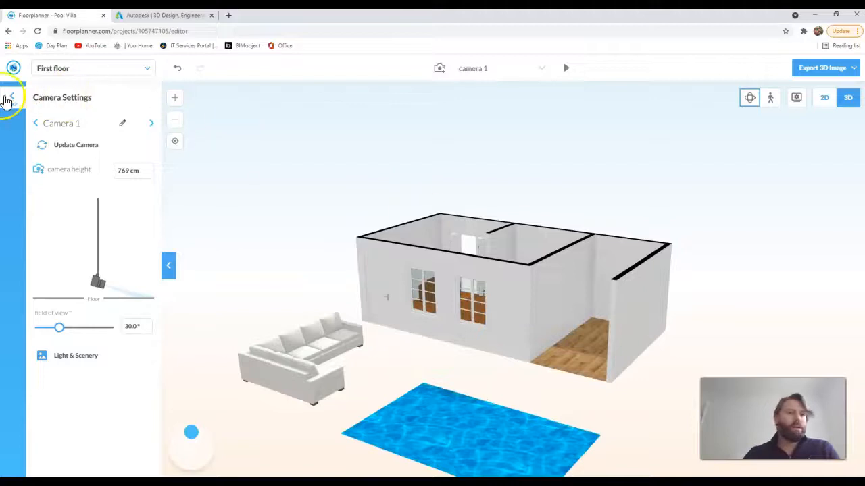